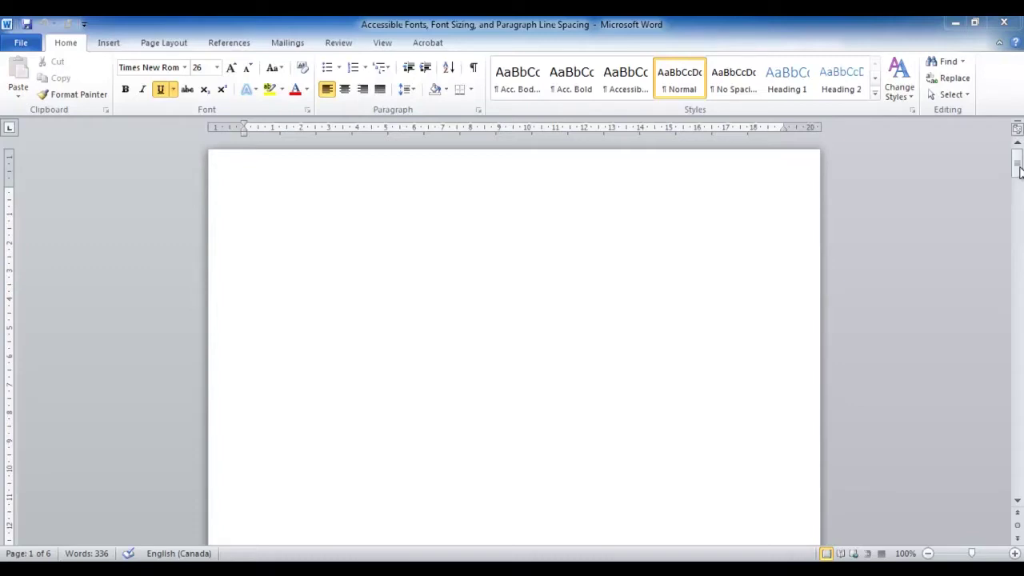
Examine the letter endings of the Times New Roman, Garamond, Perpetua and Cambria samples under Serif Fonts.
left_click_drag(1019, 164, 1018, 226)
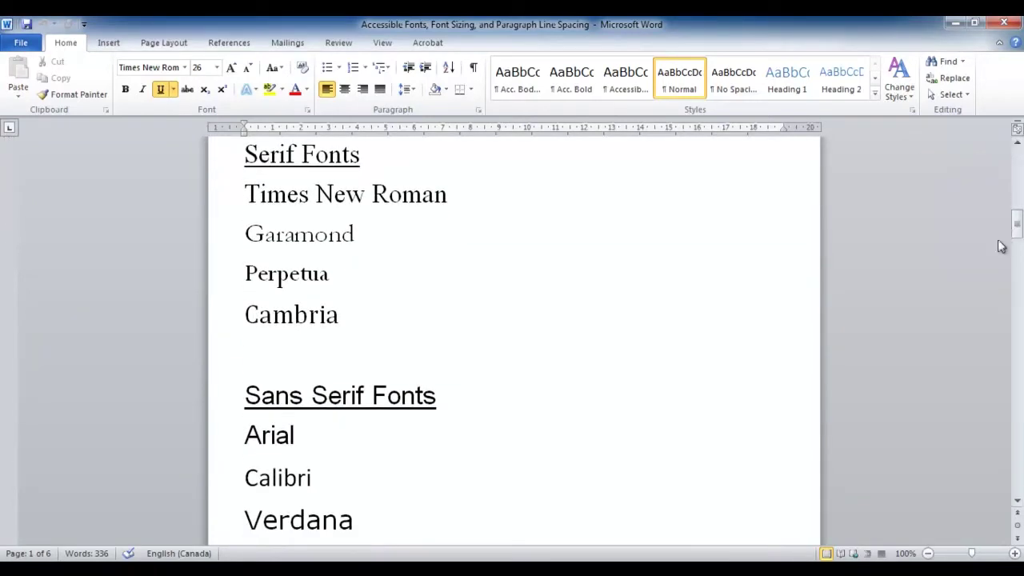
scroll(990, 250, "down", 1)
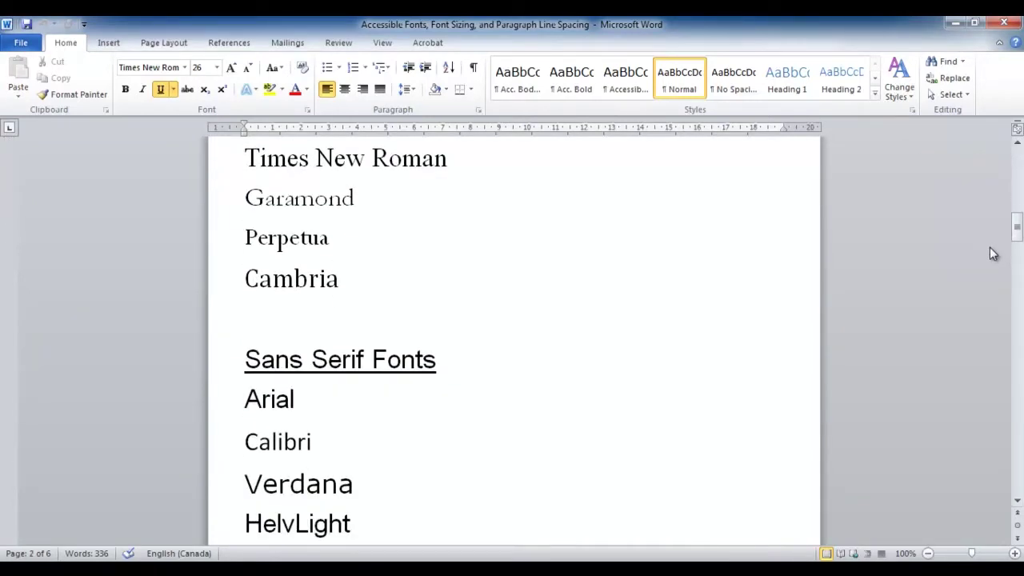
scroll(991, 249, "down", 1, "ctrl")
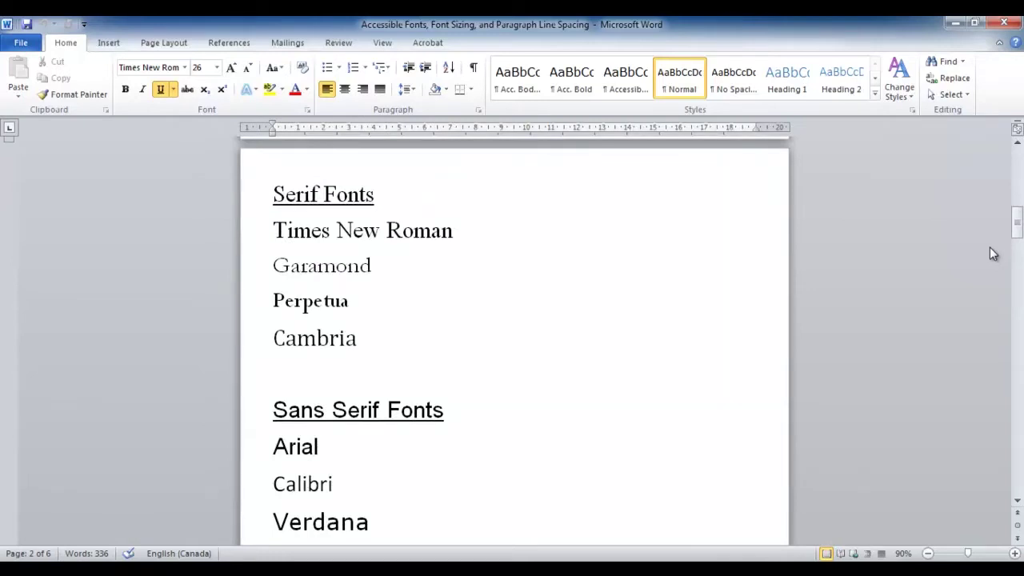
left_click_drag(464, 232, 284, 241)
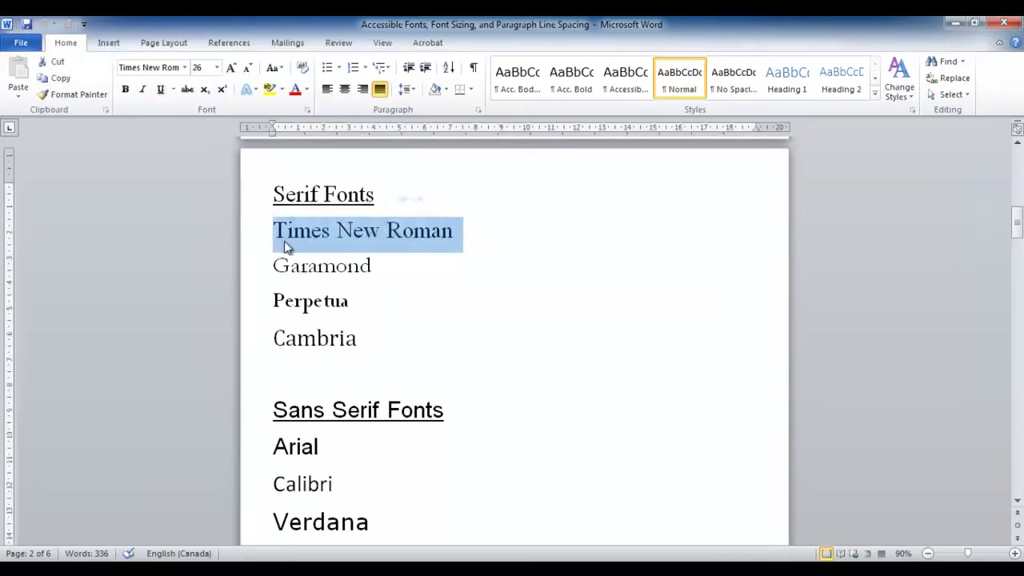
left_click(486, 244)
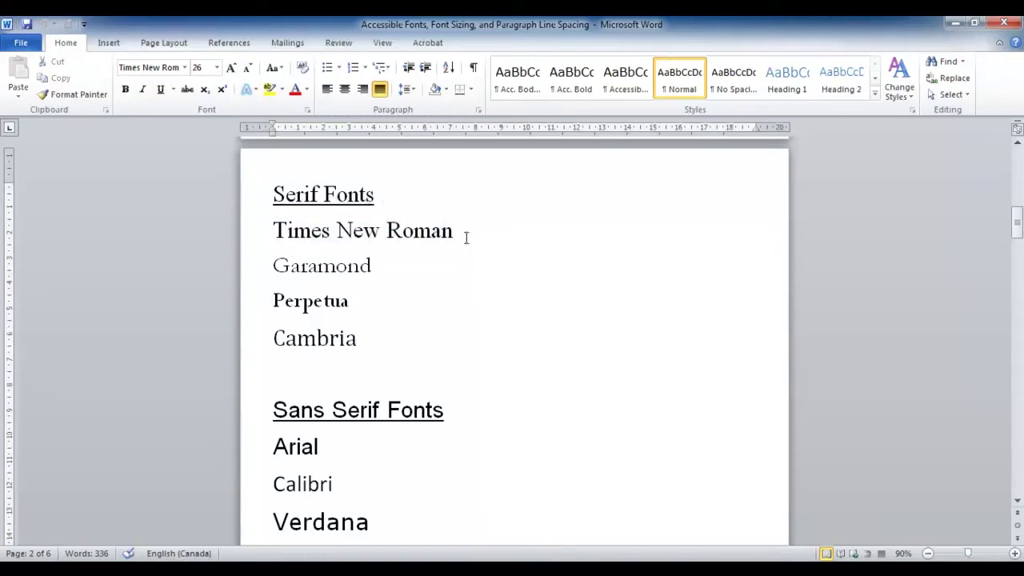
left_click_drag(454, 232, 445, 234)
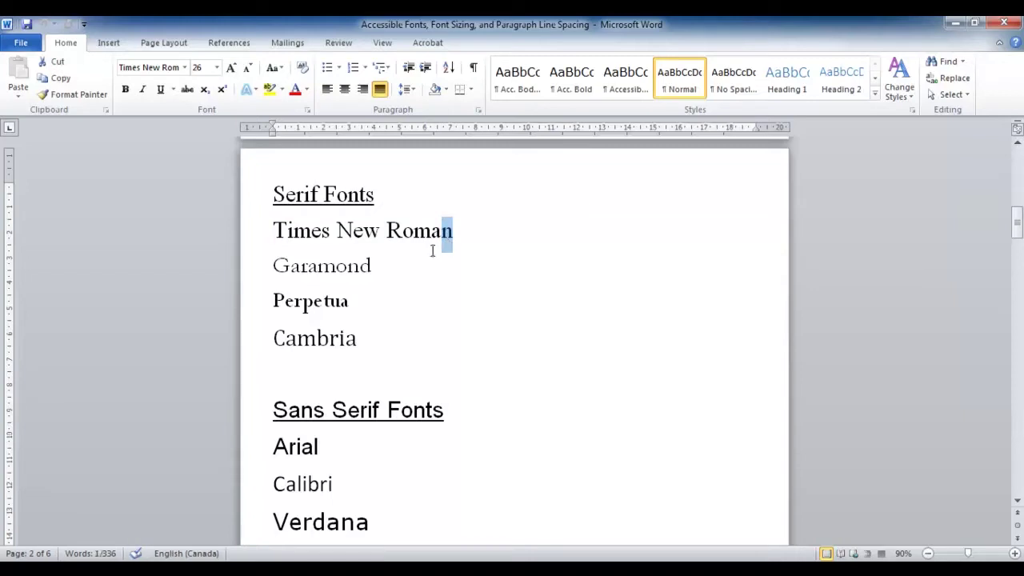
left_click(373, 266)
left_click_drag(373, 265, 364, 269)
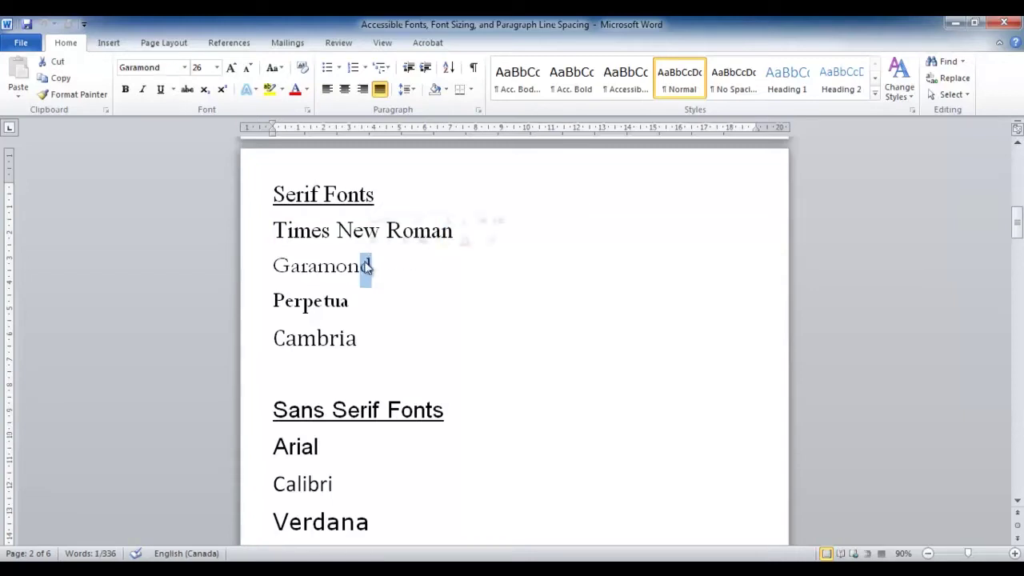
left_click(344, 300)
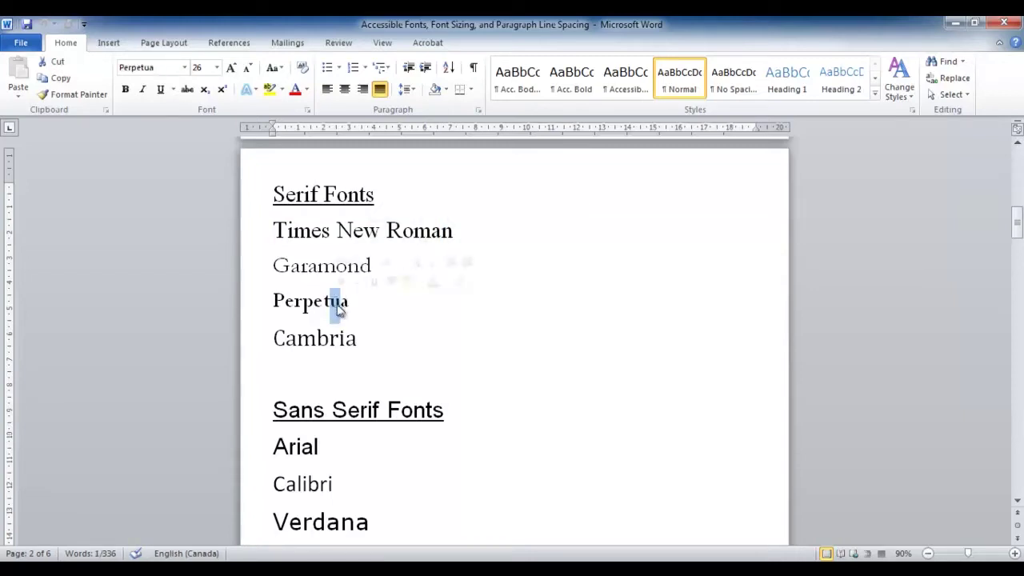
left_click_drag(347, 337, 358, 339)
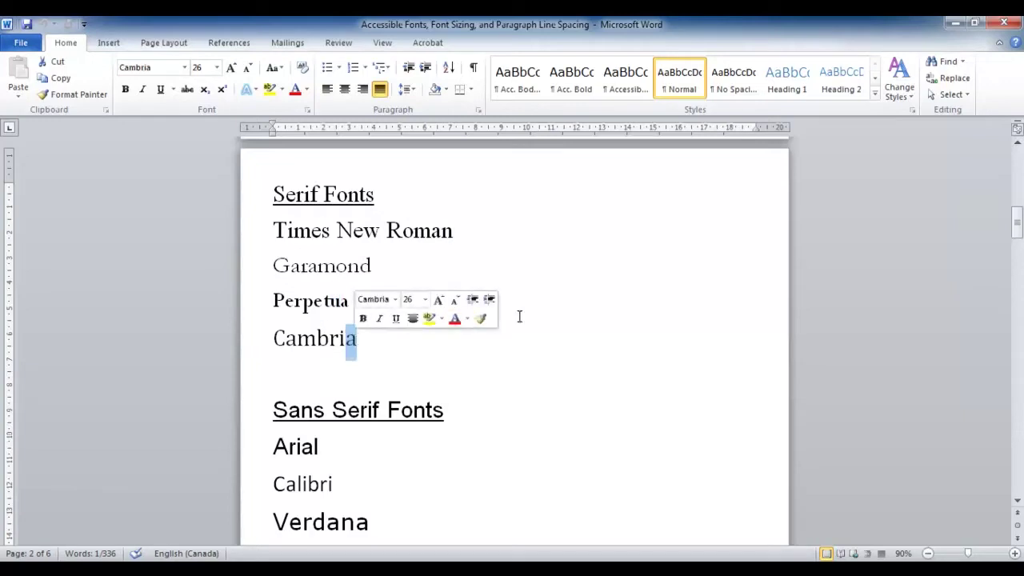
left_click(611, 302)
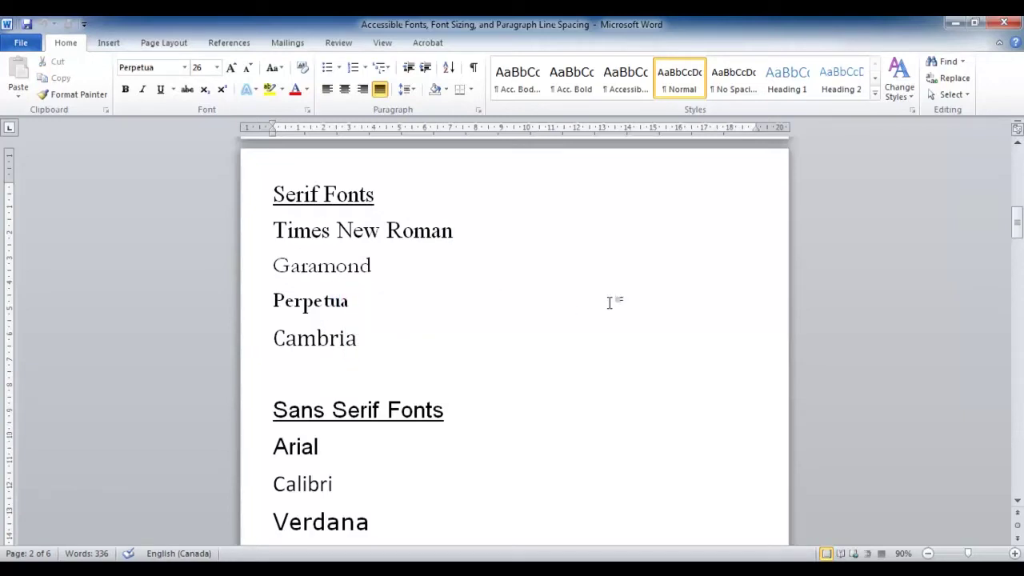
Examine the Verdana and HelvLight samples under the Sans Serif Fonts heading.
scroll(610, 303, "down", 1)
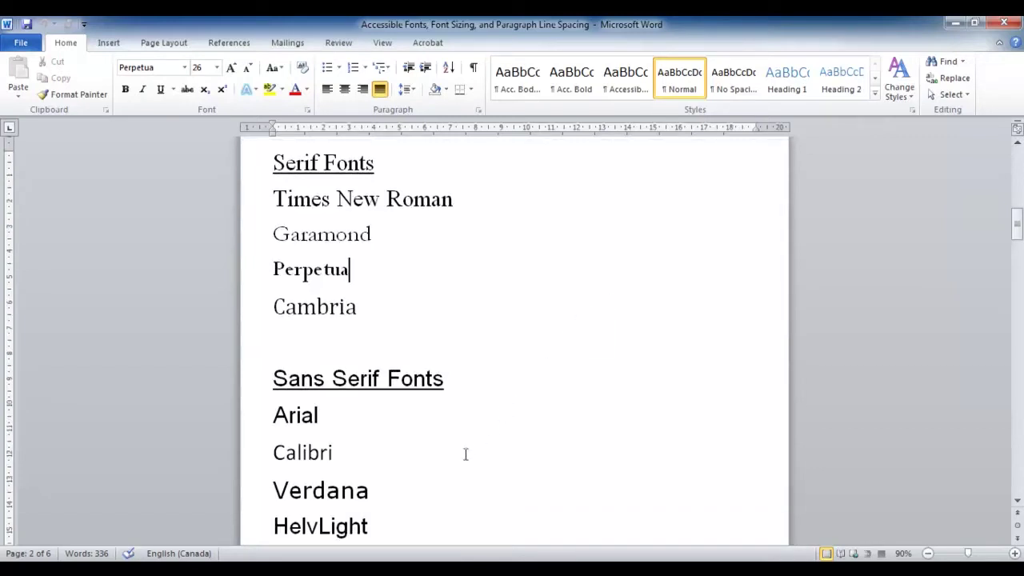
left_click_drag(356, 492, 362, 526)
left_click(386, 525)
Delete the Serif Fonts heading together with the four serif font samples beneath it.
left_click_drag(393, 331, 256, 170)
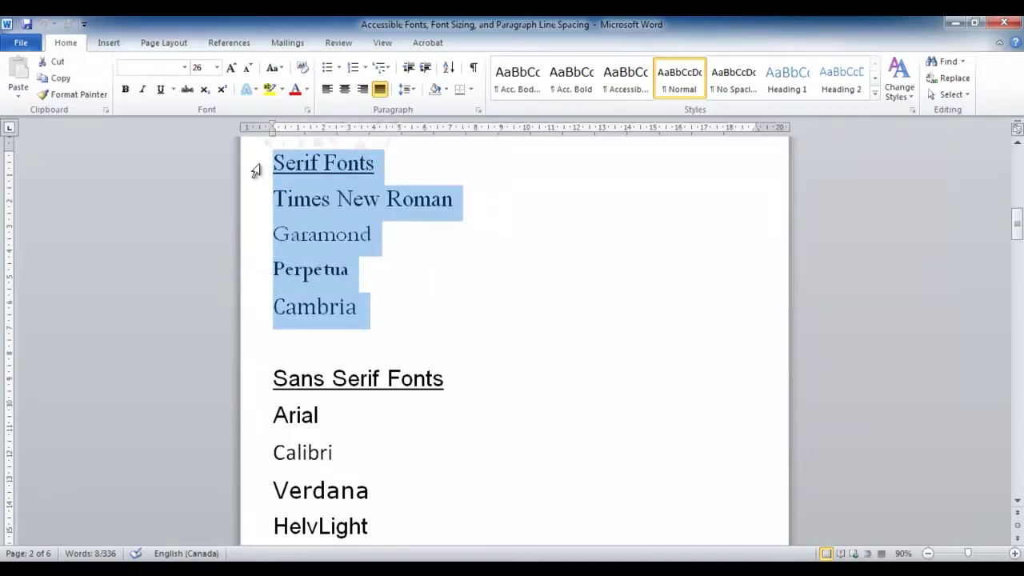
key("Delete")
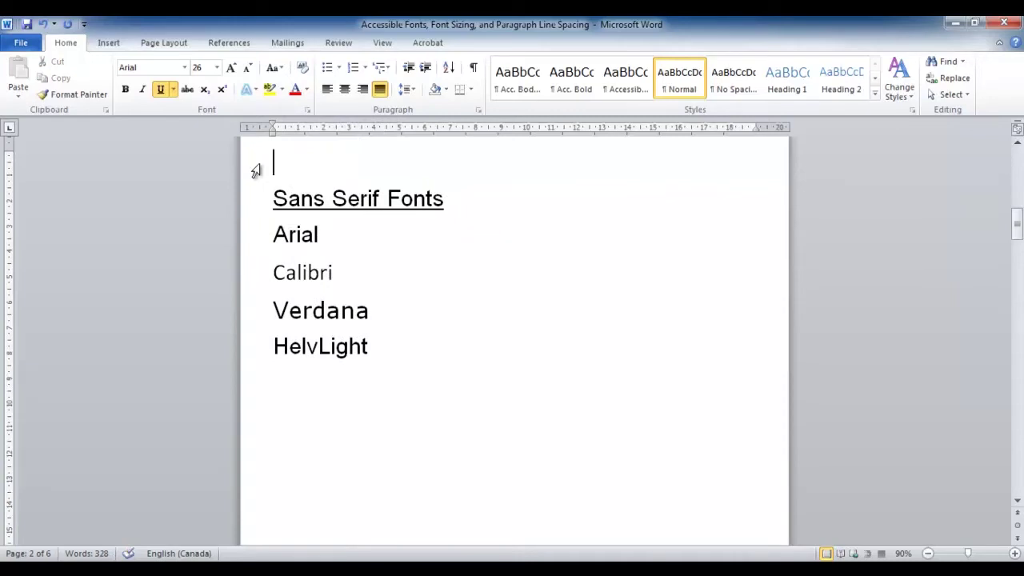
Highlight a letter in the HelvLight sample and view the fonts available for it.
scroll(261, 164, "up", 1)
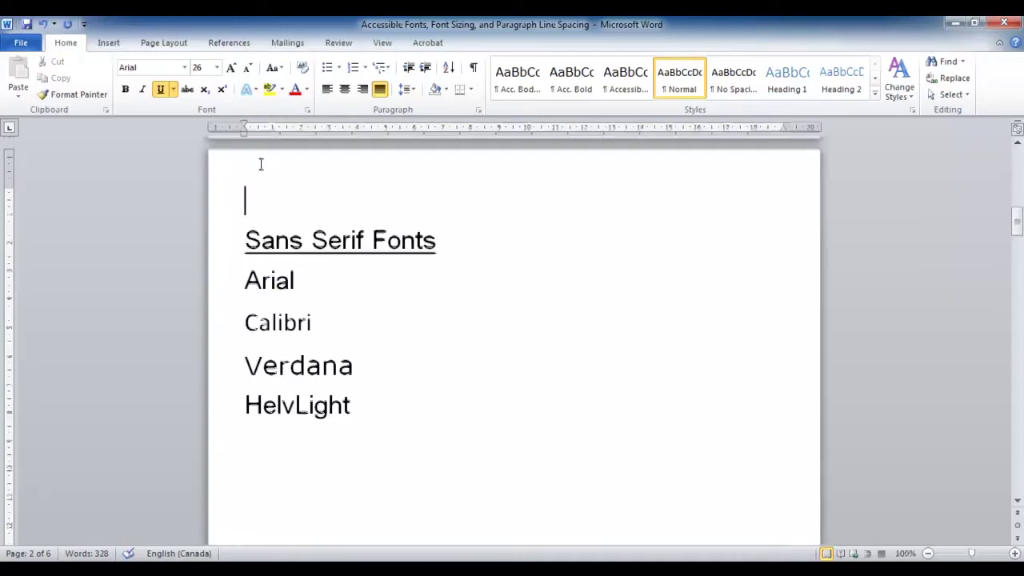
scroll(261, 200, "up", 1)
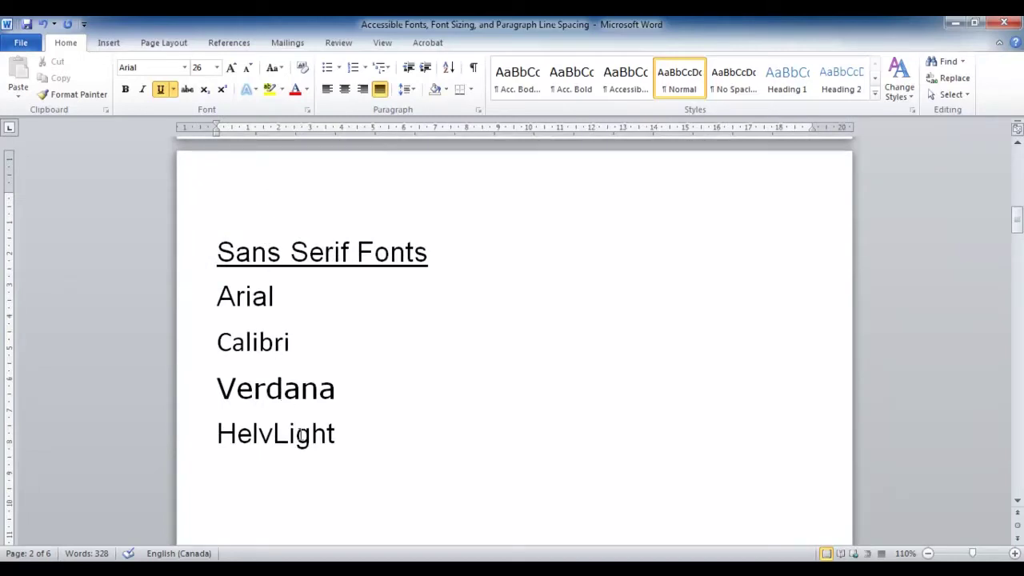
left_click_drag(297, 437, 311, 445)
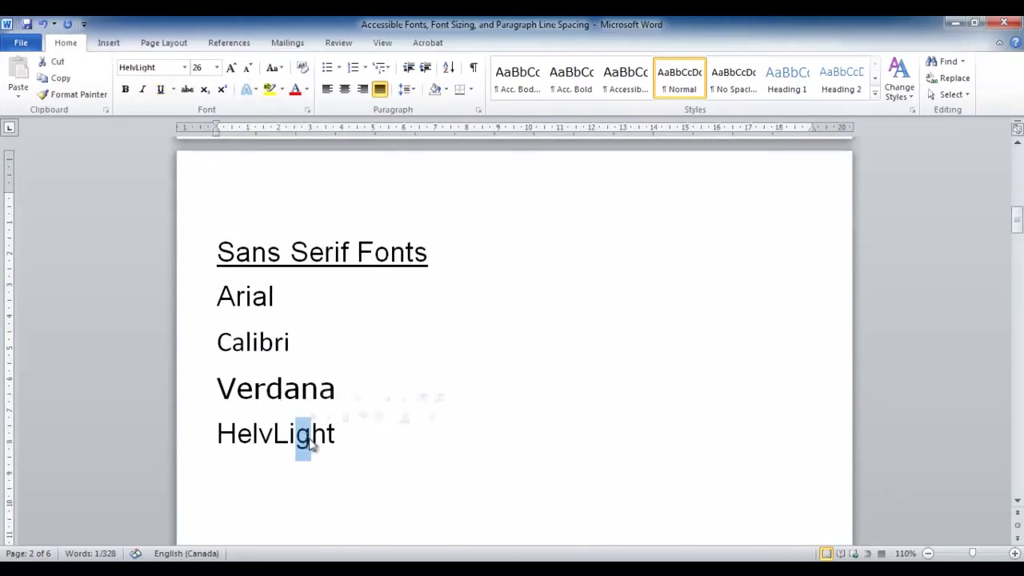
left_click(345, 398)
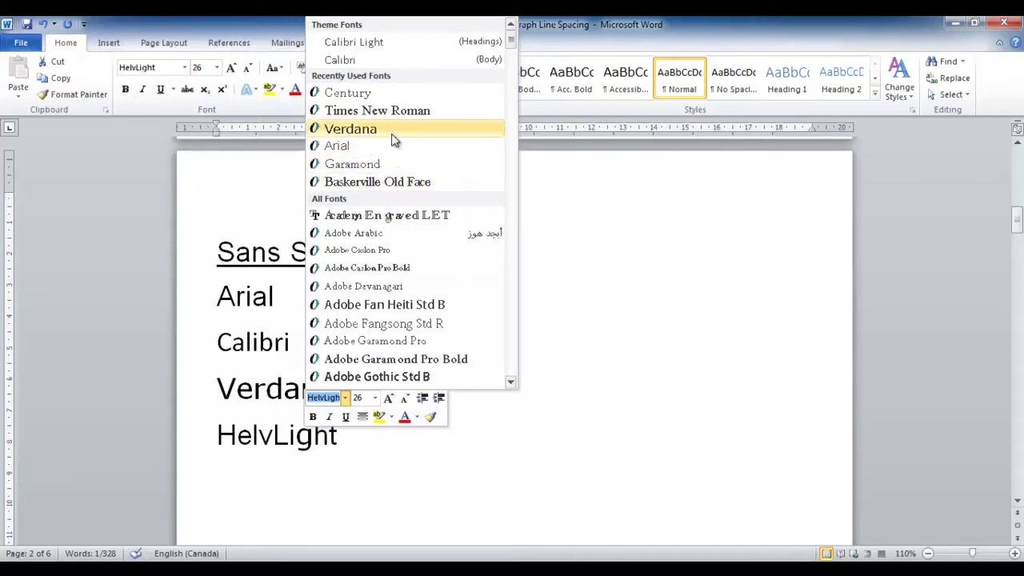
left_click(618, 282)
left_click(560, 371)
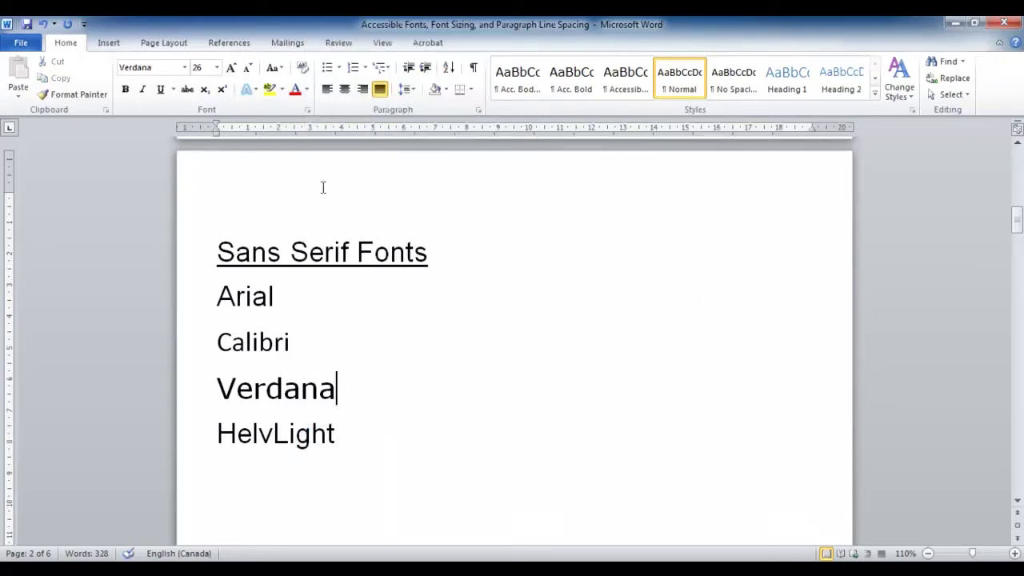
Browse the full list of available fonts, from the Adobe families down to the fonts starting with B.
left_click(185, 68)
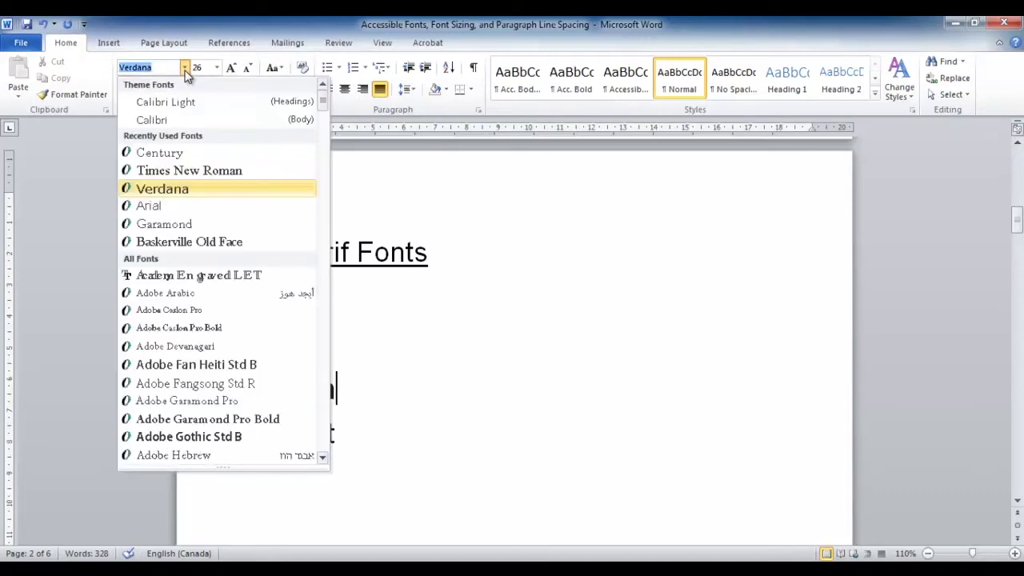
scroll(247, 214, "down", 2)
scroll(248, 220, "down", 6)
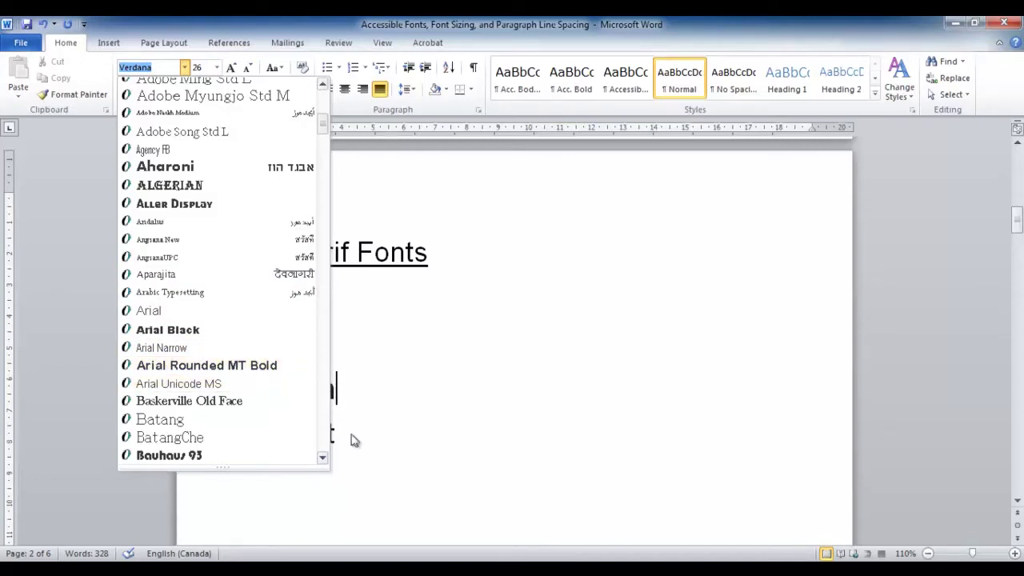
left_click(324, 458)
left_click(324, 457)
left_click(324, 457)
left_click(324, 457)
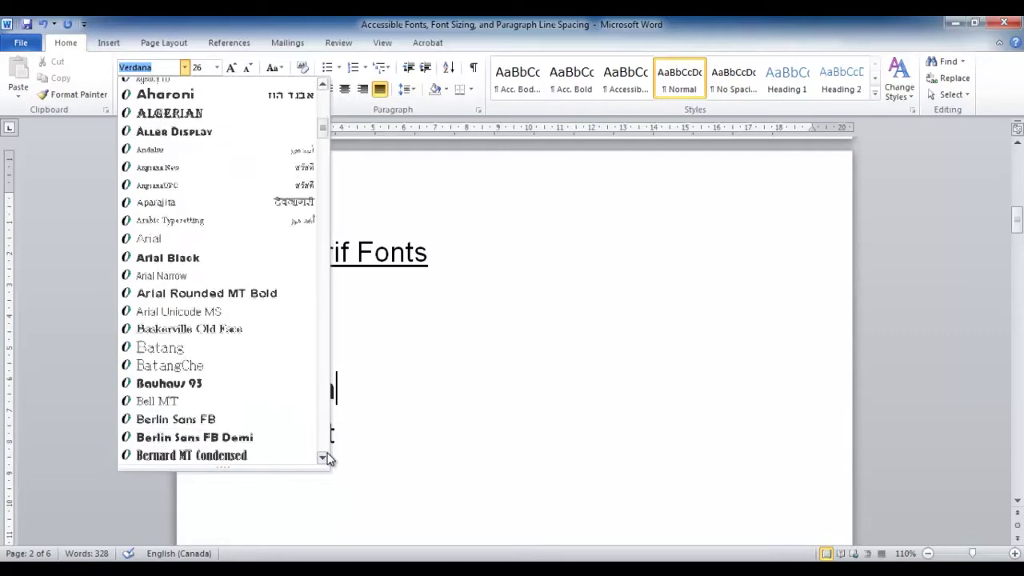
left_click(324, 458)
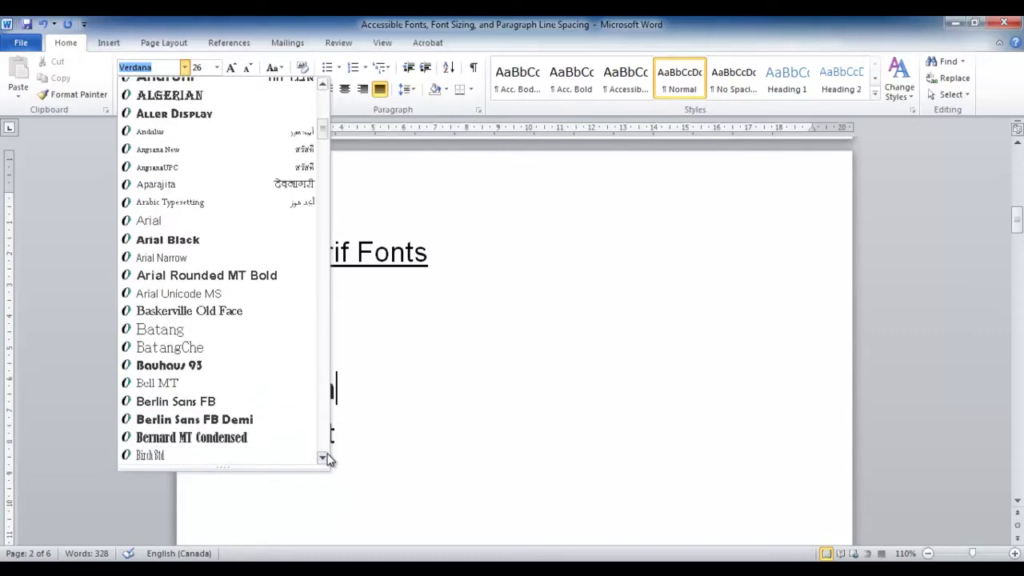
left_click(324, 458)
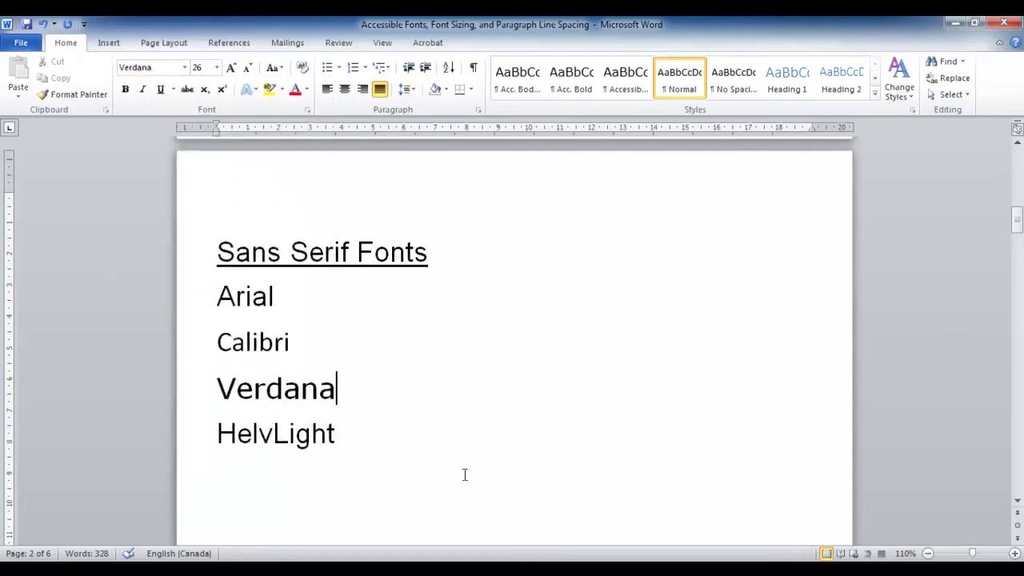
Check the font size of the Verdana and Arial body text under Regular print Documentation.
left_click_drag(1018, 241, 1020, 293)
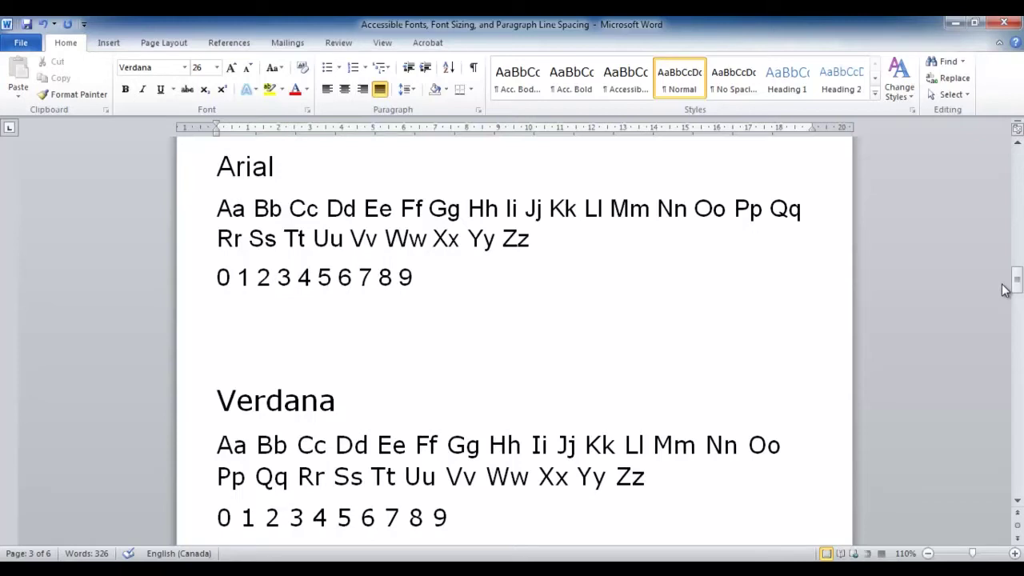
left_click_drag(1017, 278, 1019, 337)
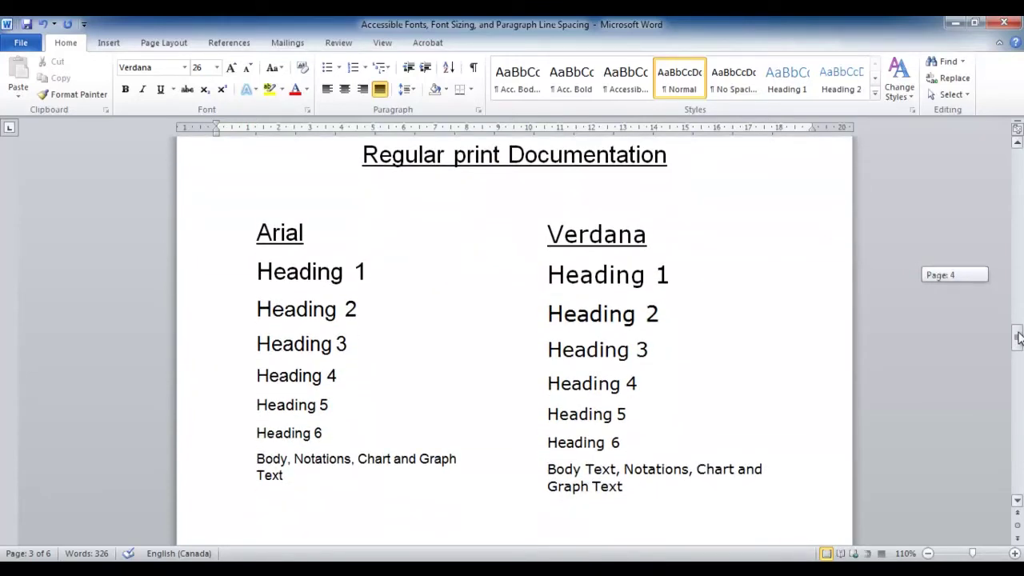
left_click_drag(1019, 338, 1018, 338)
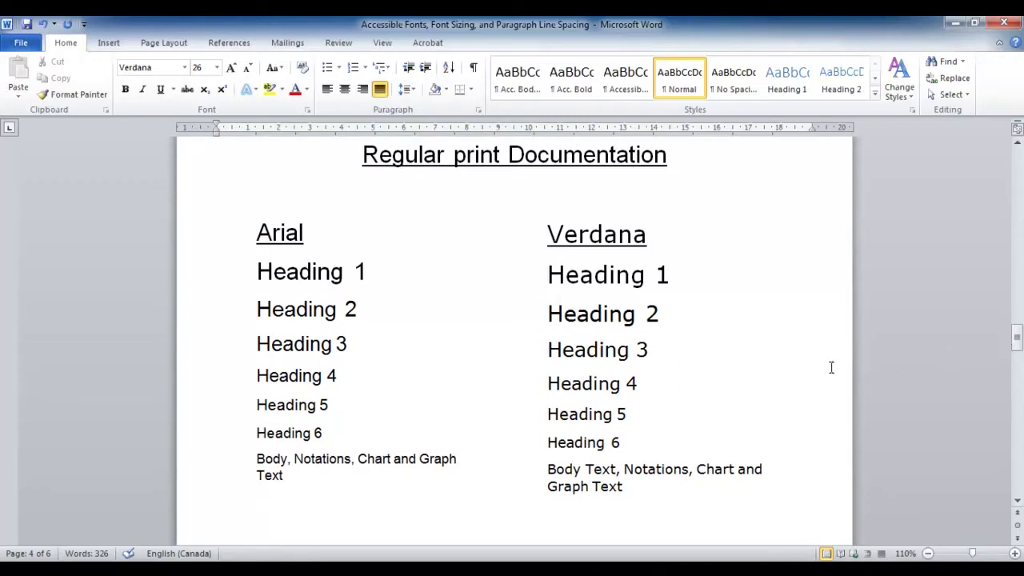
left_click(524, 475)
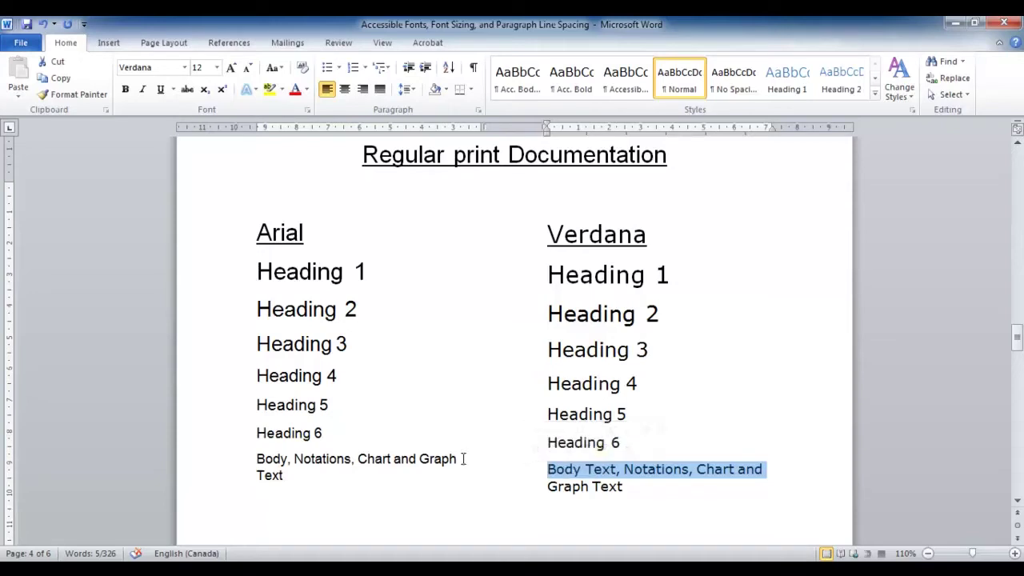
left_click_drag(360, 475, 262, 471)
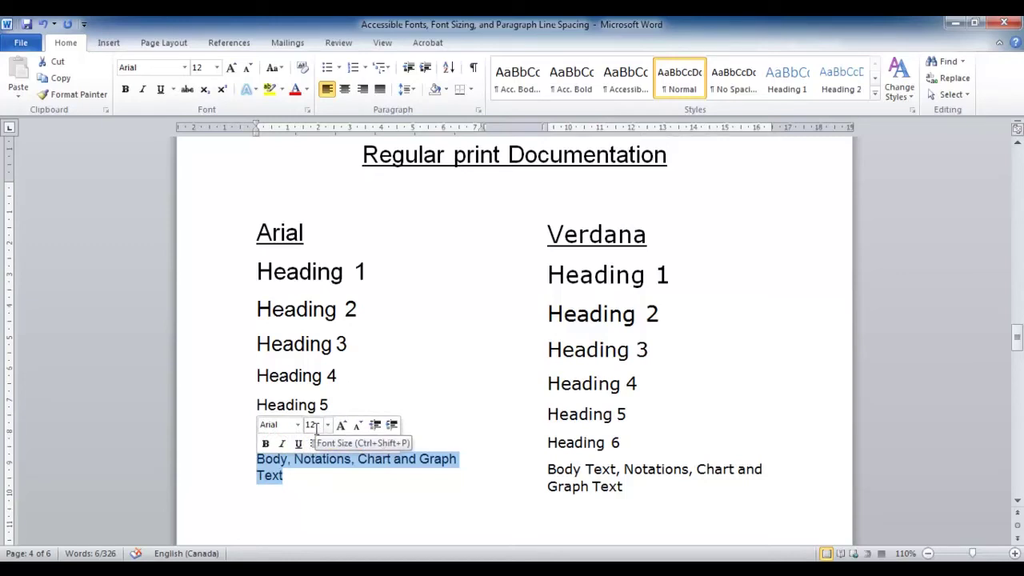
left_click(312, 478)
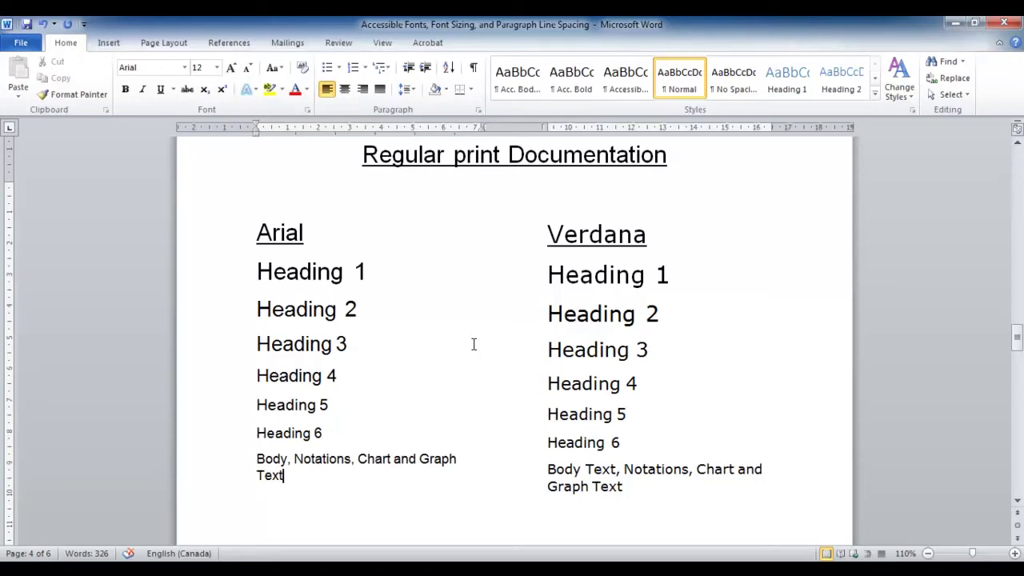
Check the font sizes of Heading 1 and Heading 6 in both columns of the regular print page.
left_click(515, 284)
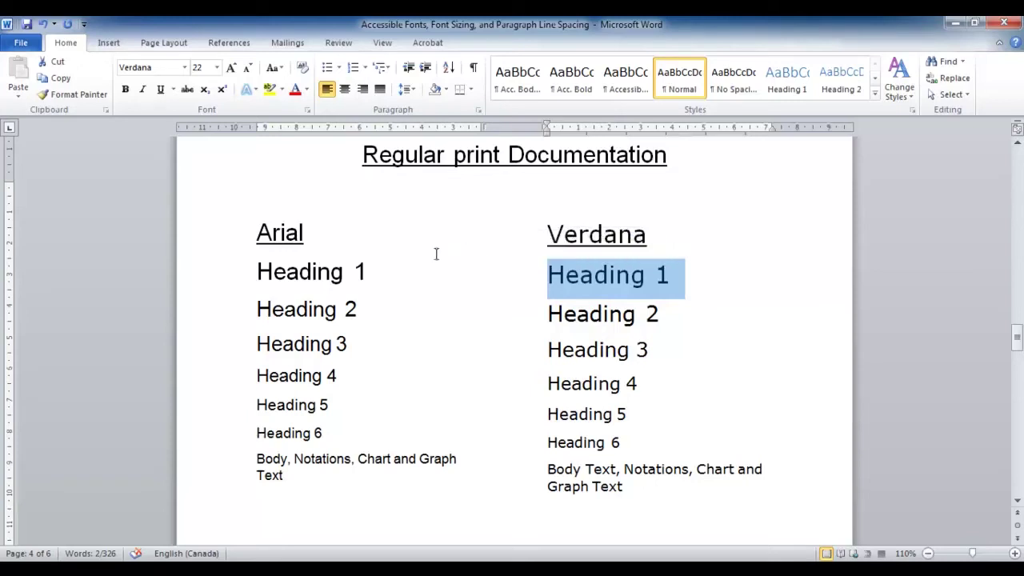
left_click(240, 276)
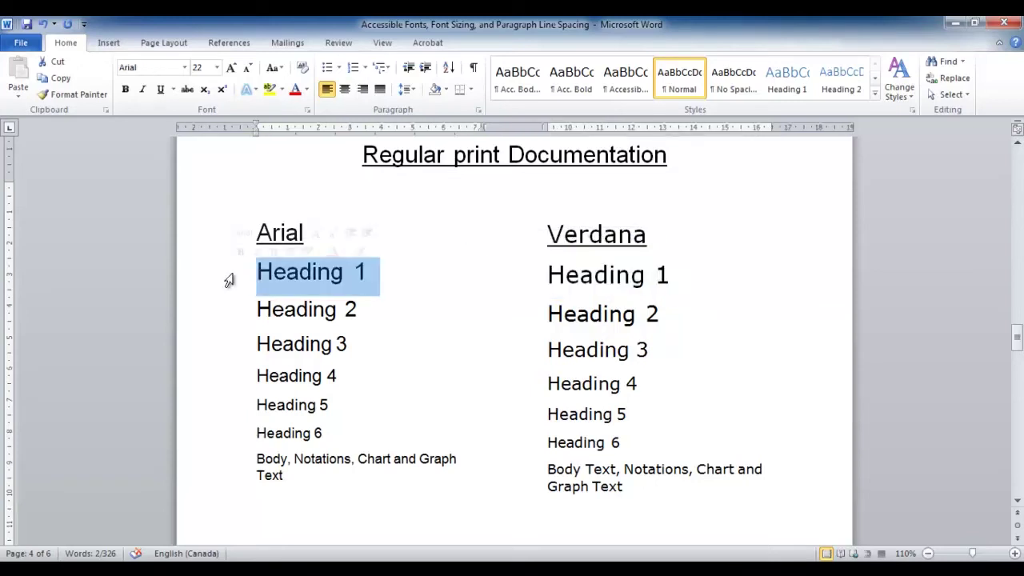
left_click(240, 439)
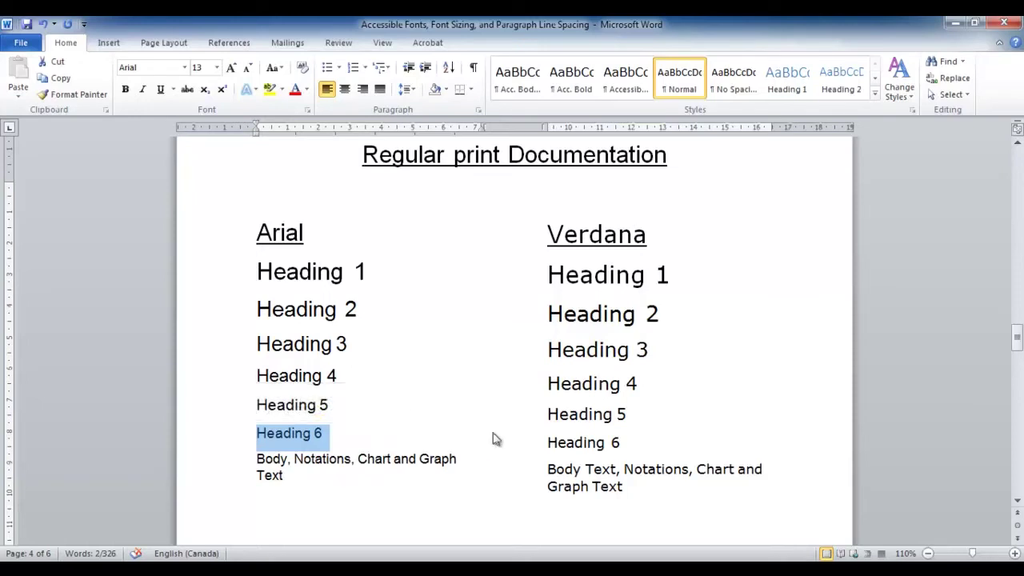
left_click(518, 449)
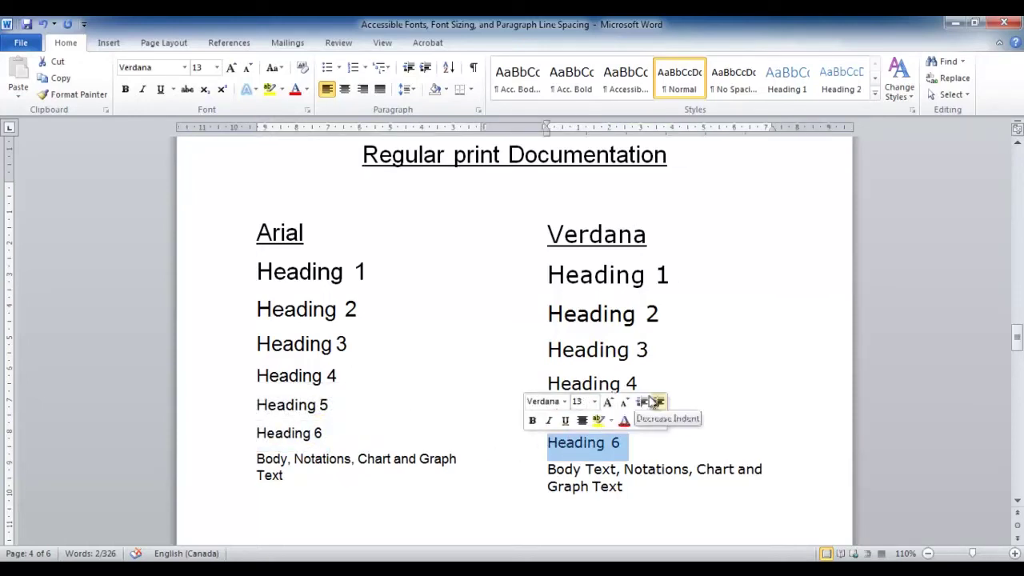
Check the font size of the Verdana body text under Large Print Documentation.
left_click_drag(1015, 336, 1018, 399)
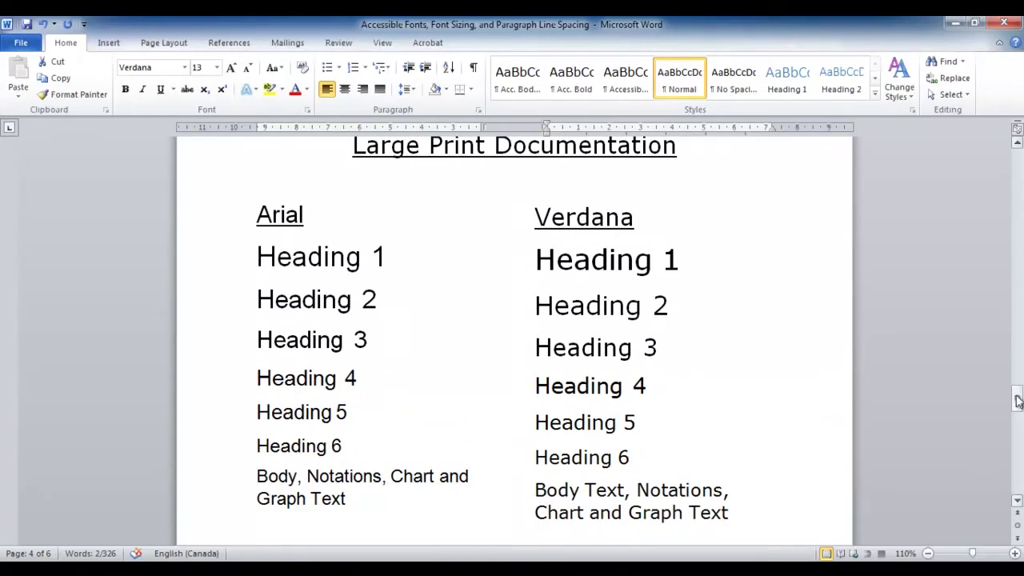
left_click_drag(729, 513, 535, 500)
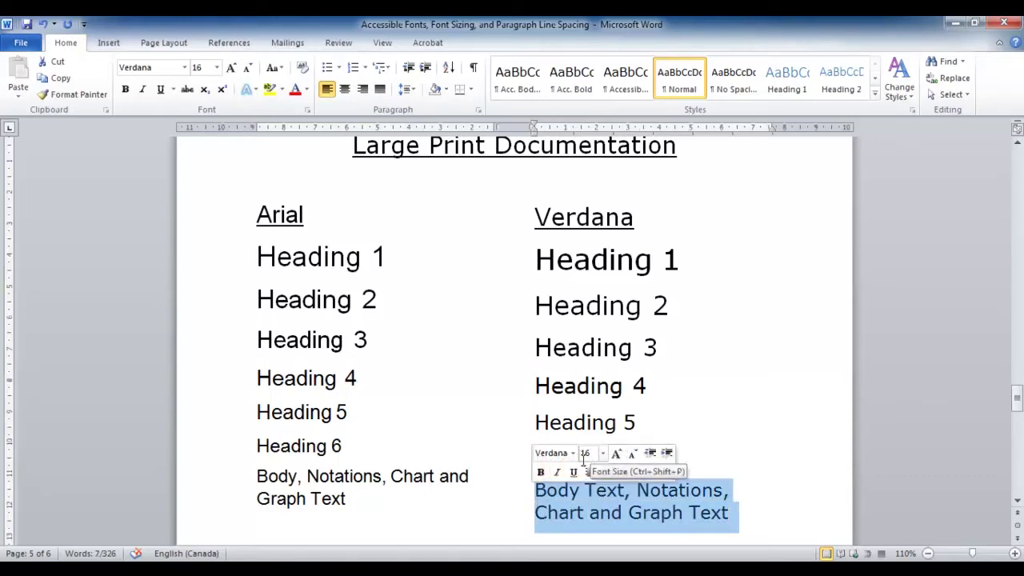
Check the font sizes of the Arial body text and Arial Heading 6 under Large Print Documentation.
left_click(353, 499)
left_click_drag(353, 499, 259, 483)
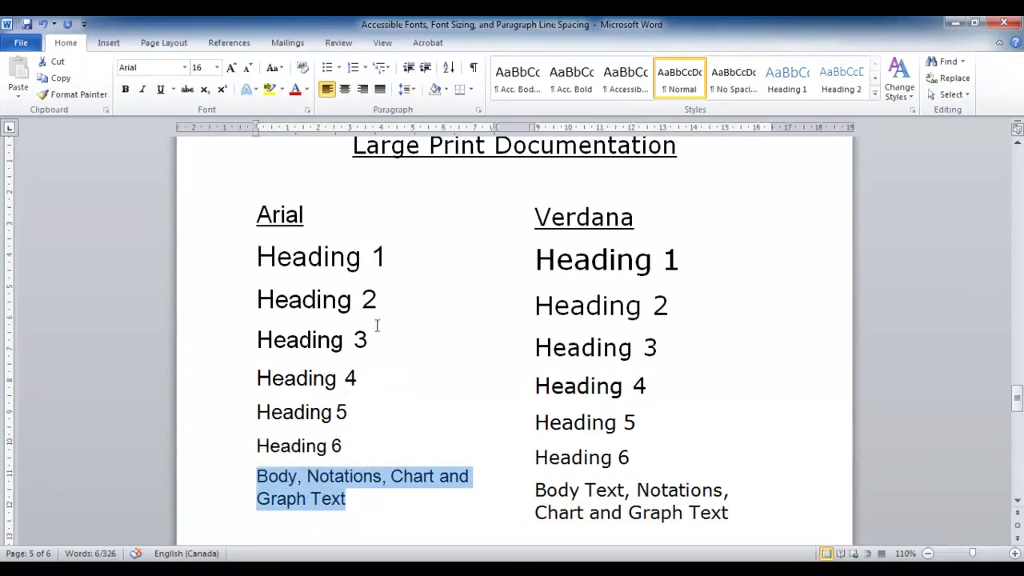
left_click_drag(345, 444, 309, 442)
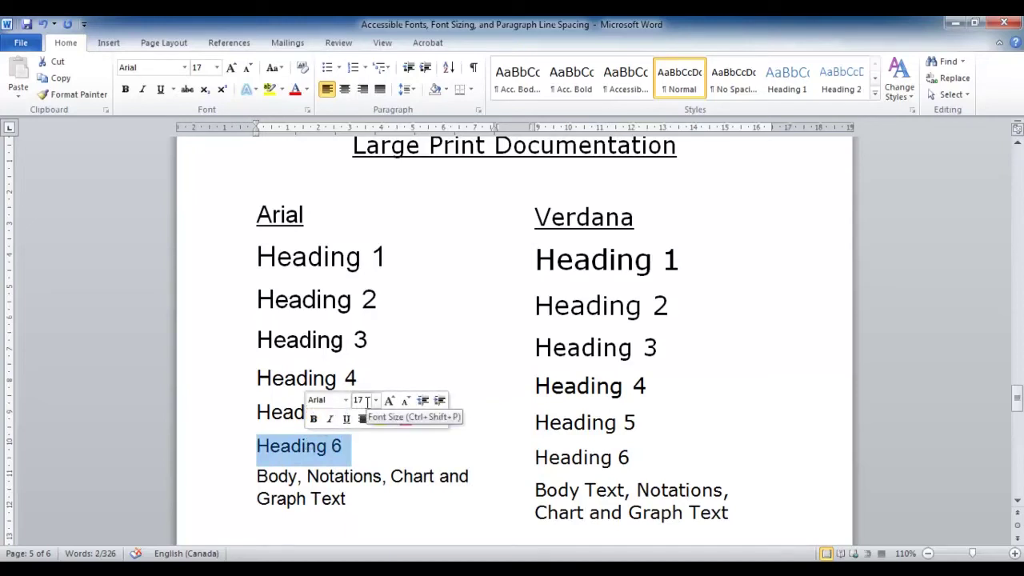
left_click(480, 418)
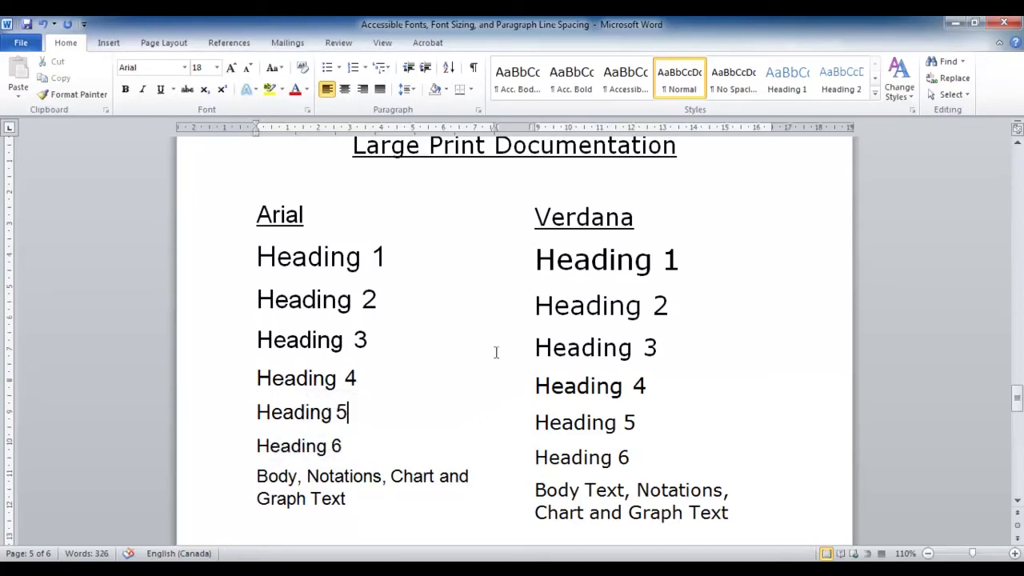
Check the font size of Heading 1 in the Verdana and Arial columns under Large Print Documentation.
left_click(518, 268)
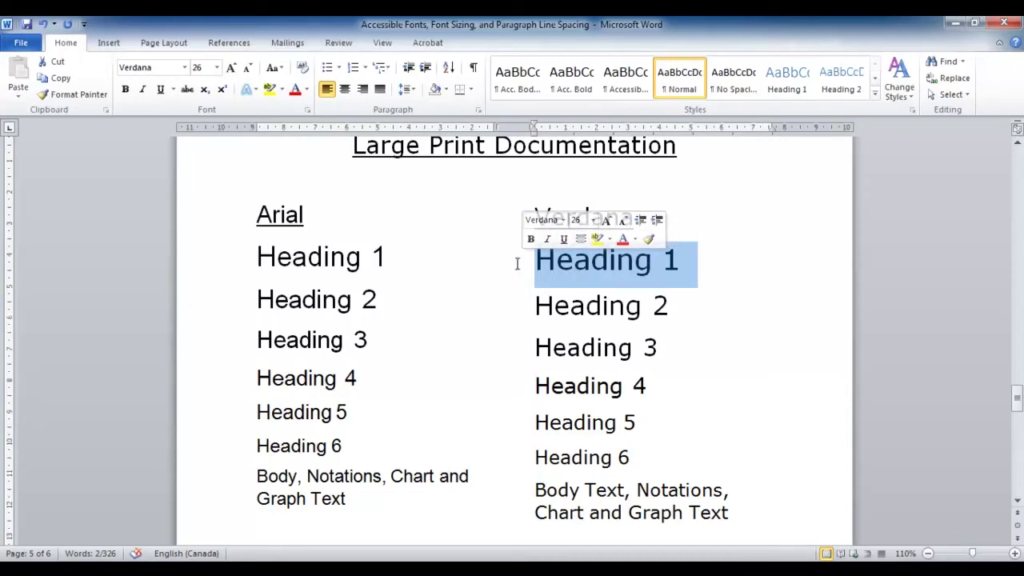
left_click(493, 282)
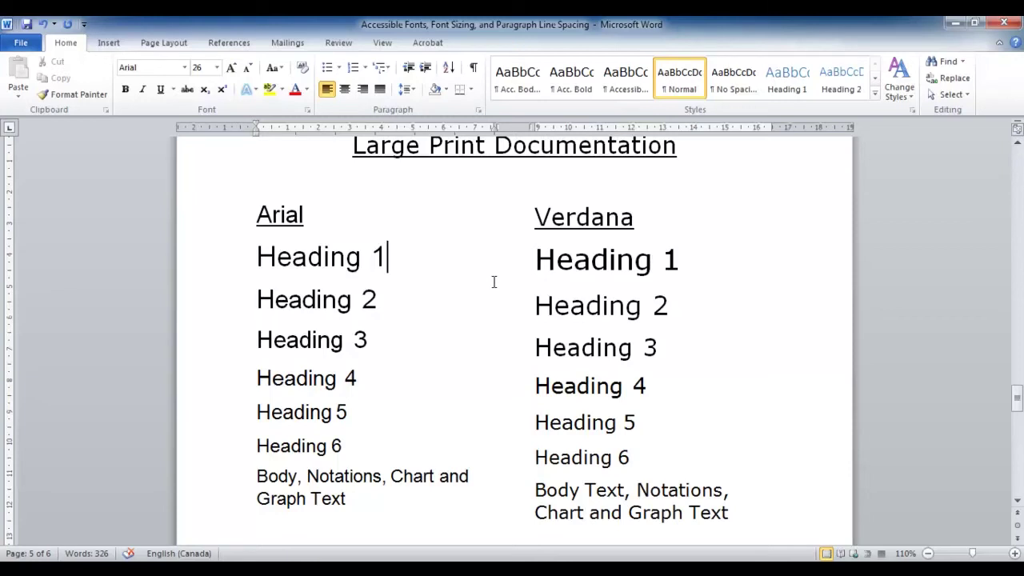
scroll(493, 282, "down", 1, "ctrl")
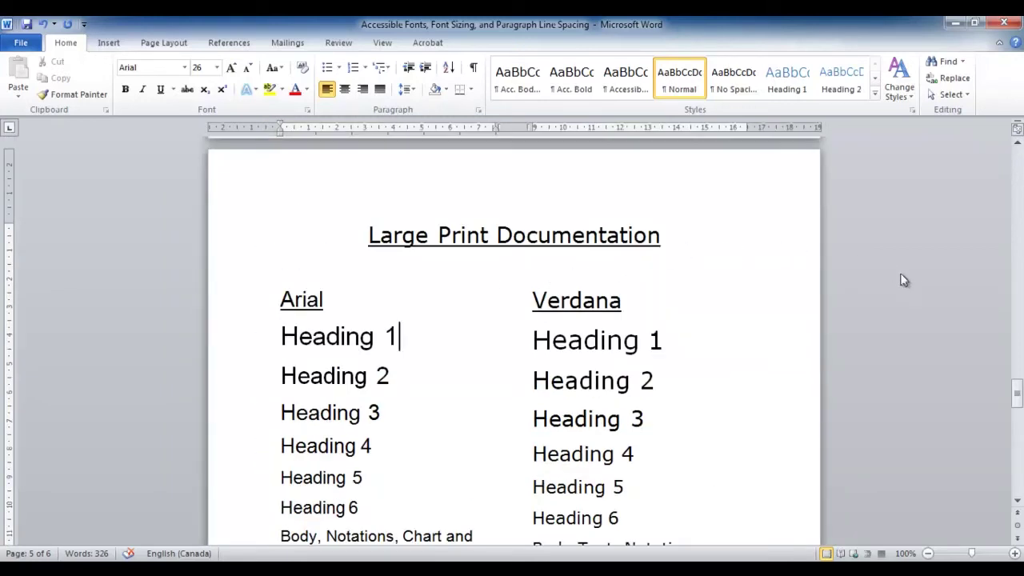
left_click_drag(1017, 392, 1018, 398)
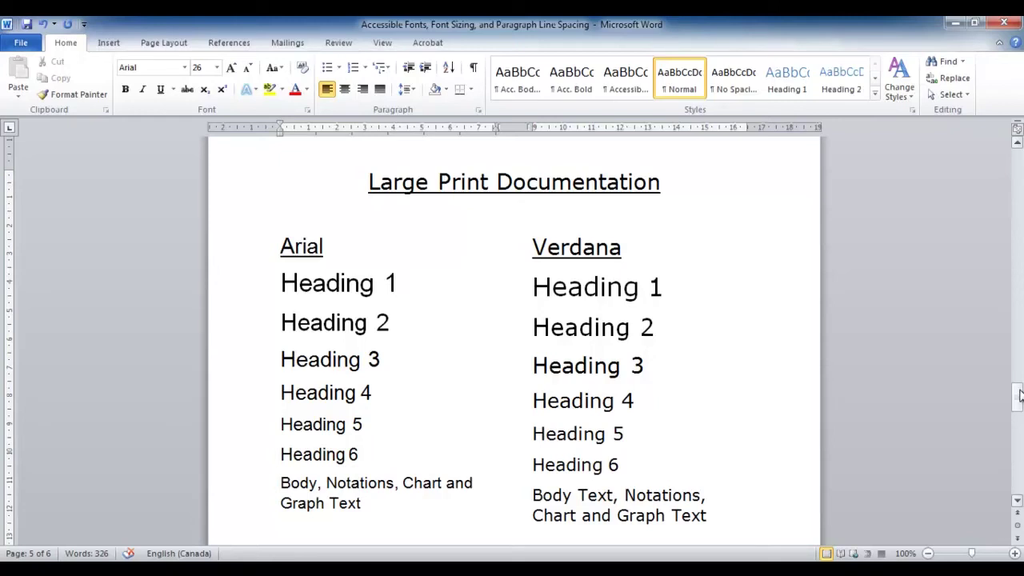
Check the font and size of the first two sample paragraphs on the document's last page.
left_click_drag(1021, 394, 1020, 454)
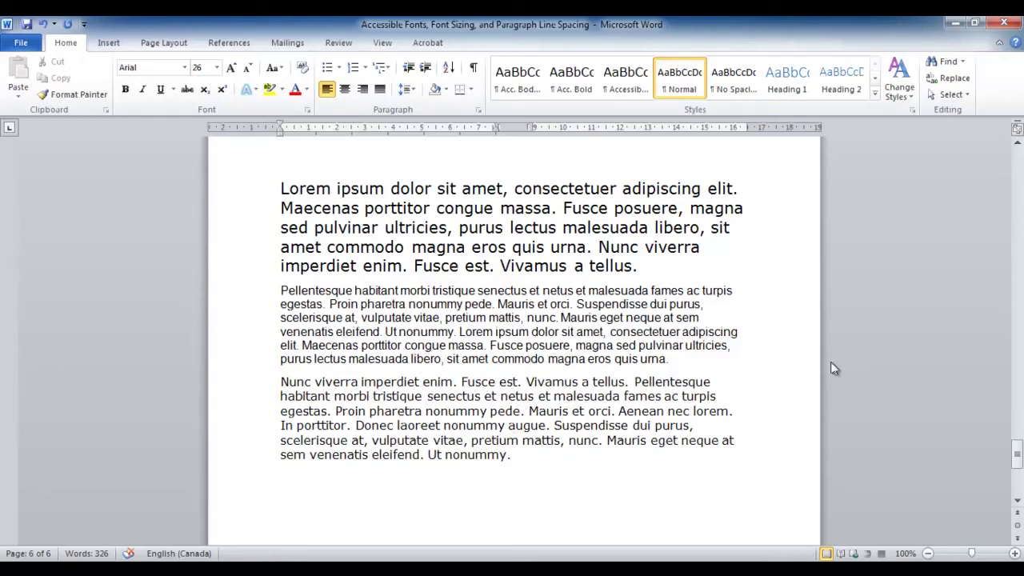
left_click_drag(698, 364, 644, 270)
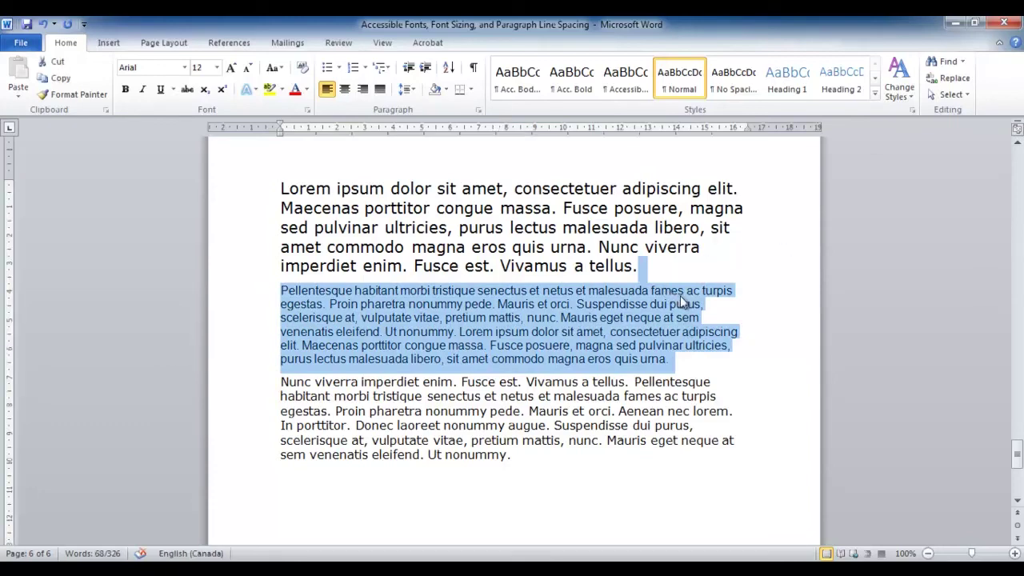
left_click(675, 298)
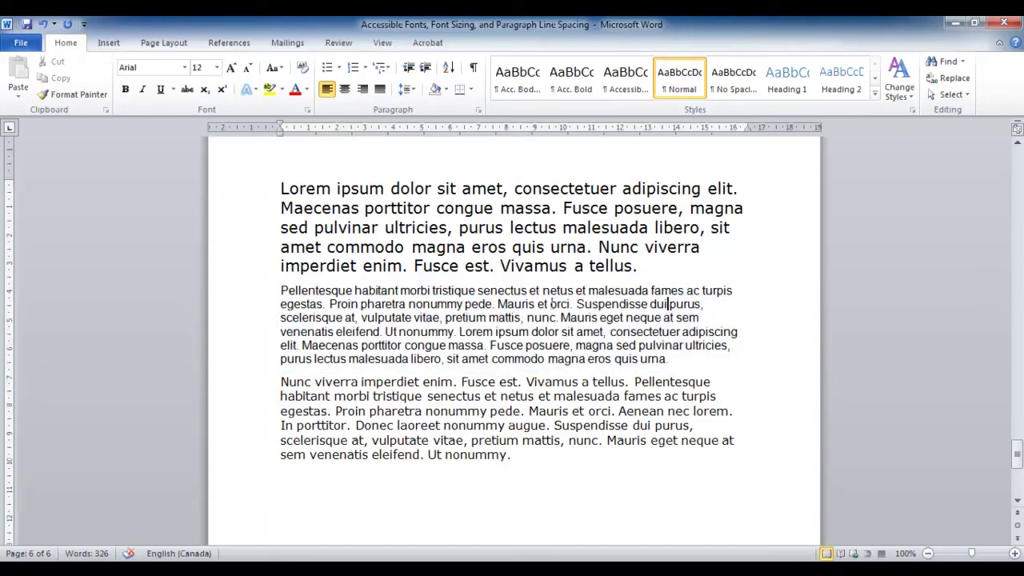
triple_click(283, 294)
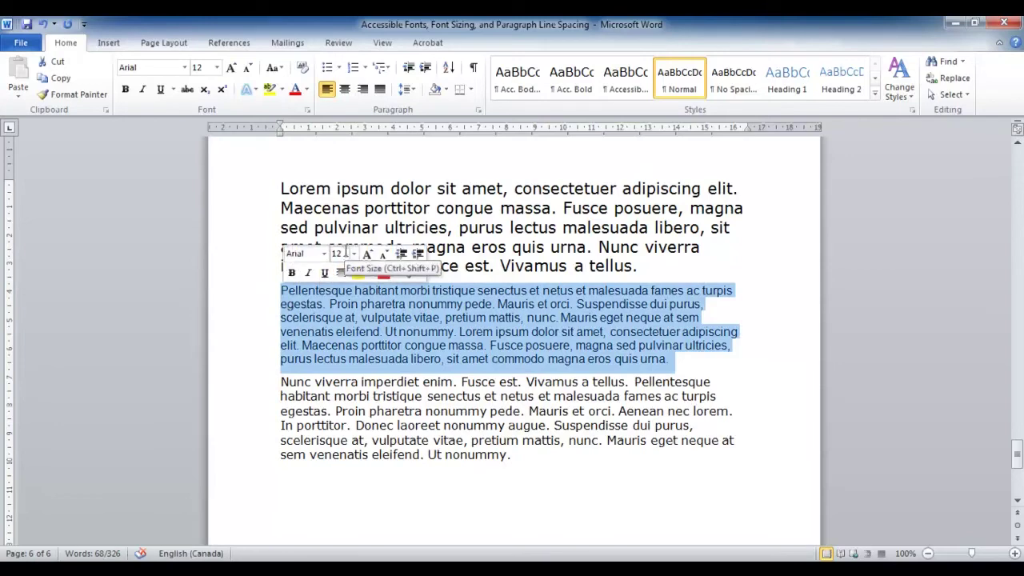
triple_click(355, 233)
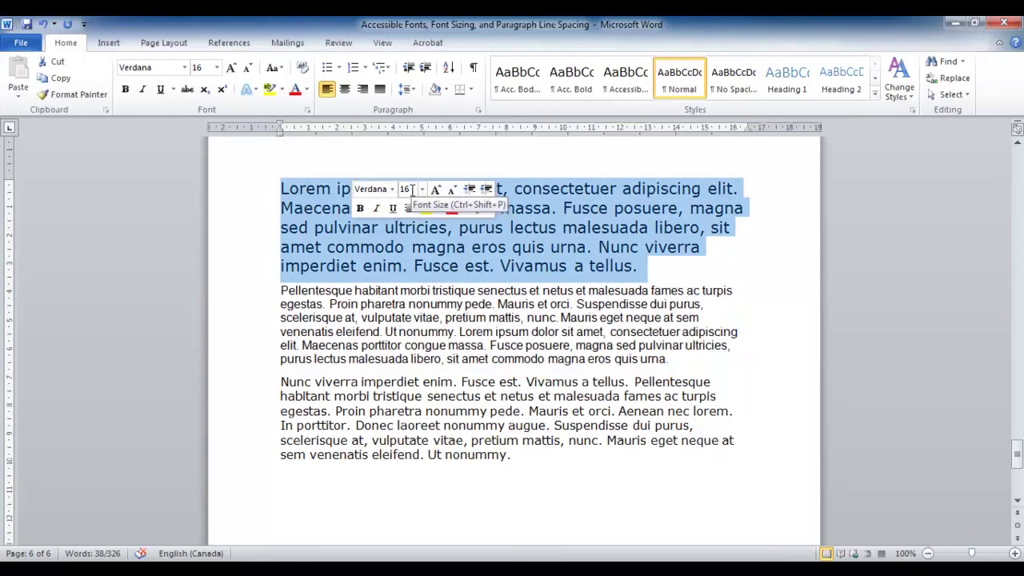
left_click(246, 280)
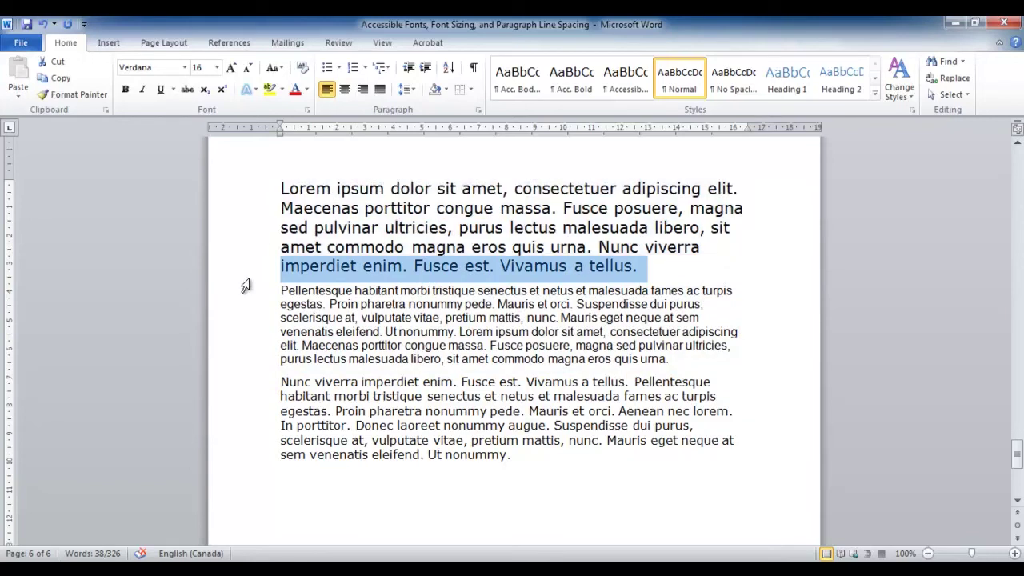
left_click(279, 318)
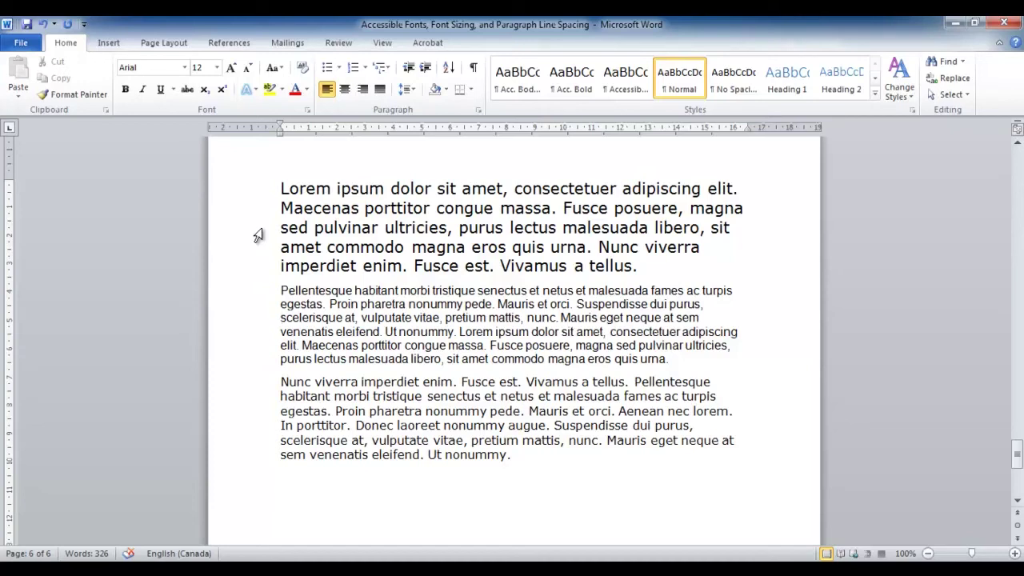
Open the Paragraph settings for the whole first sample paragraph, starting with "Lorem ipsum dolor sit amet".
left_click_drag(277, 190, 275, 287)
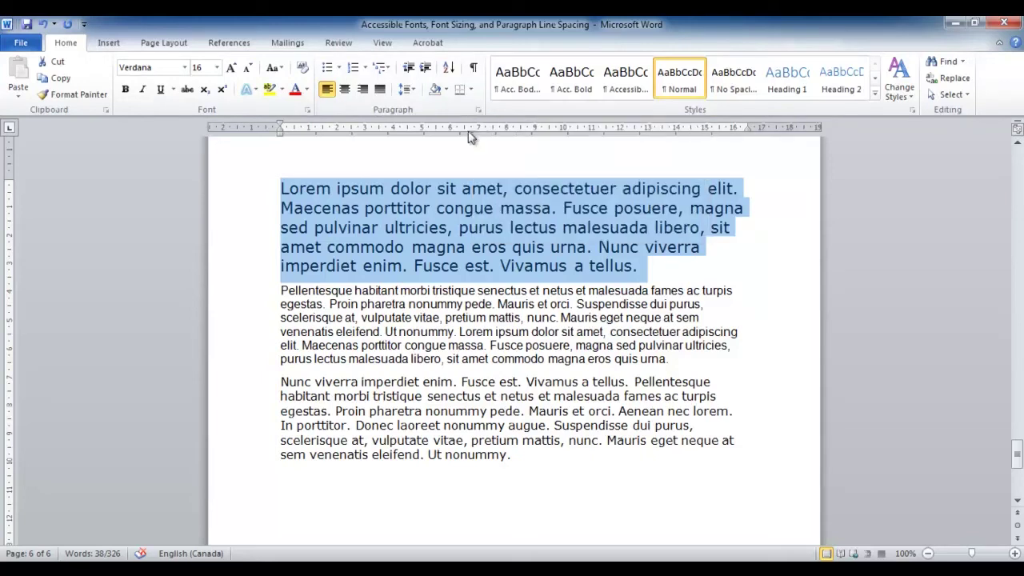
key("alt")
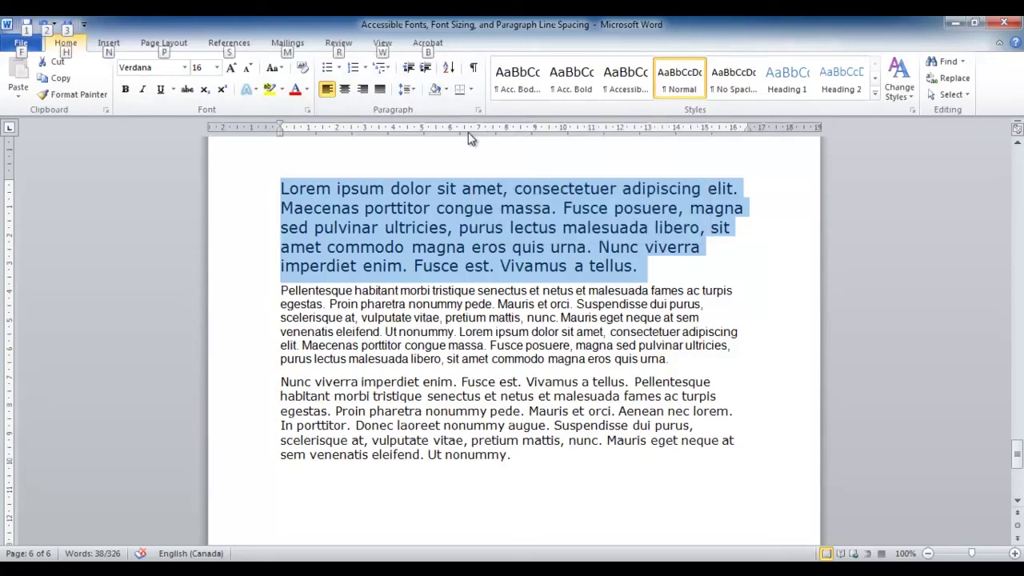
key("h")
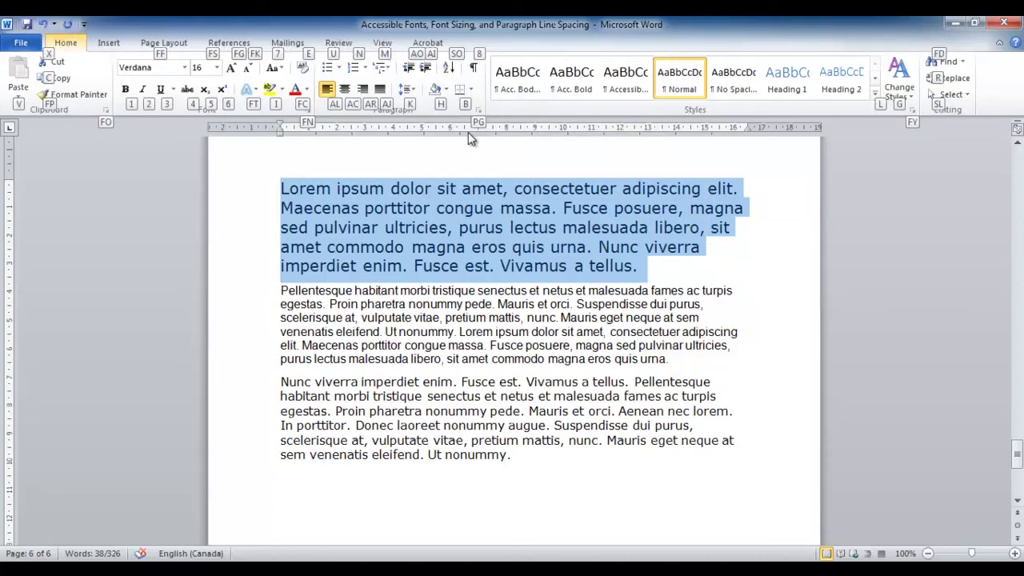
key("p")
key("g")
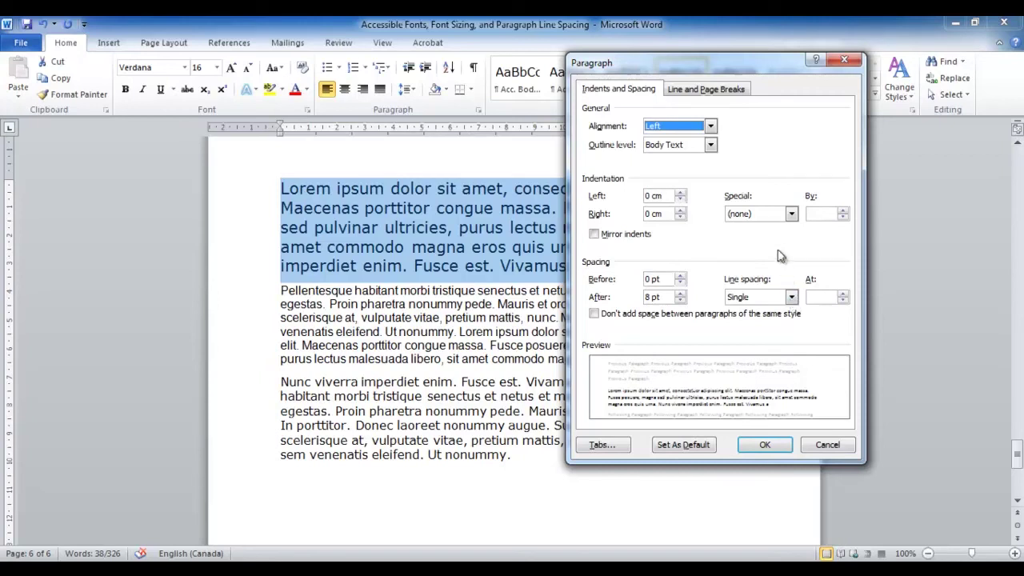
Set the line spacing of the first sample paragraph to 1.5 lines and apply it.
key("Tab")
key("Tab")
key("Tab")
key("Tab")
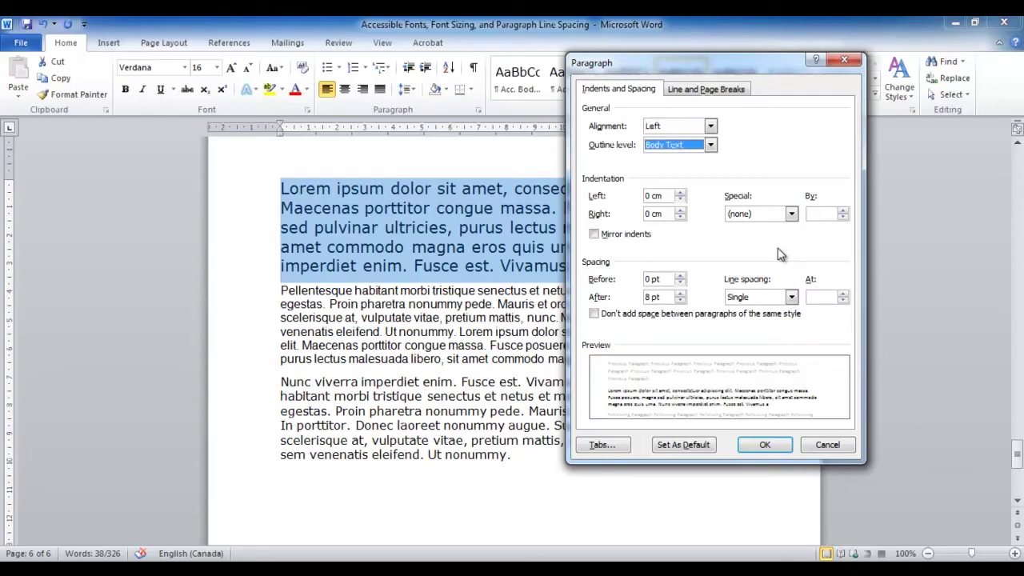
key("Tab")
key("Tab")
key("Tab")
key("Tab")
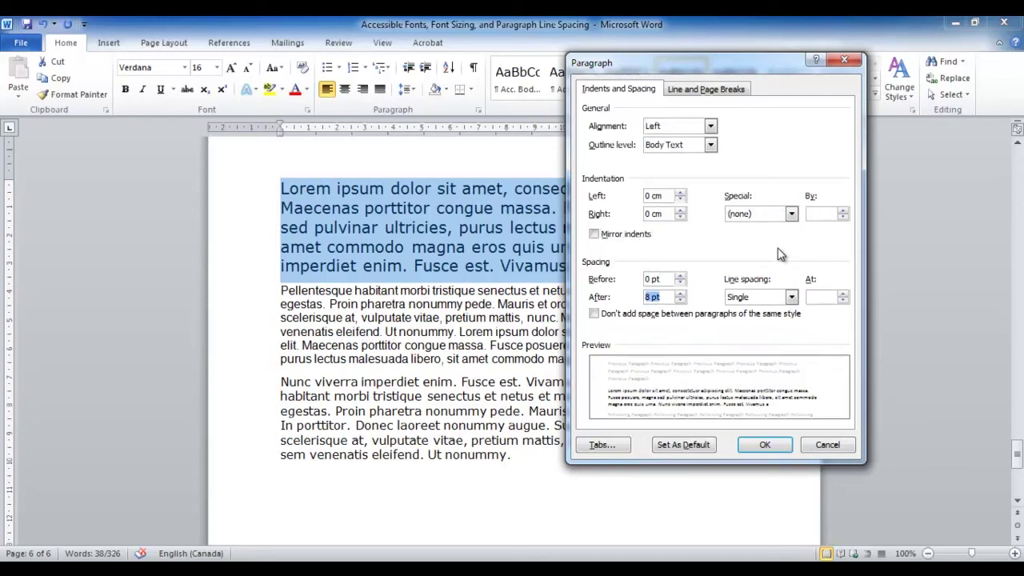
key("Tab")
key("alt+Down")
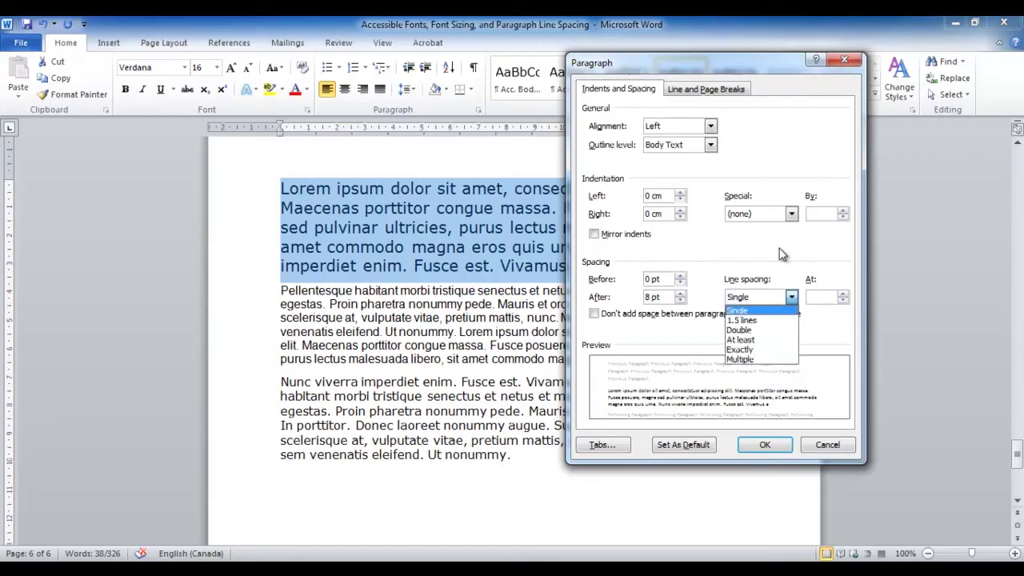
key("Down")
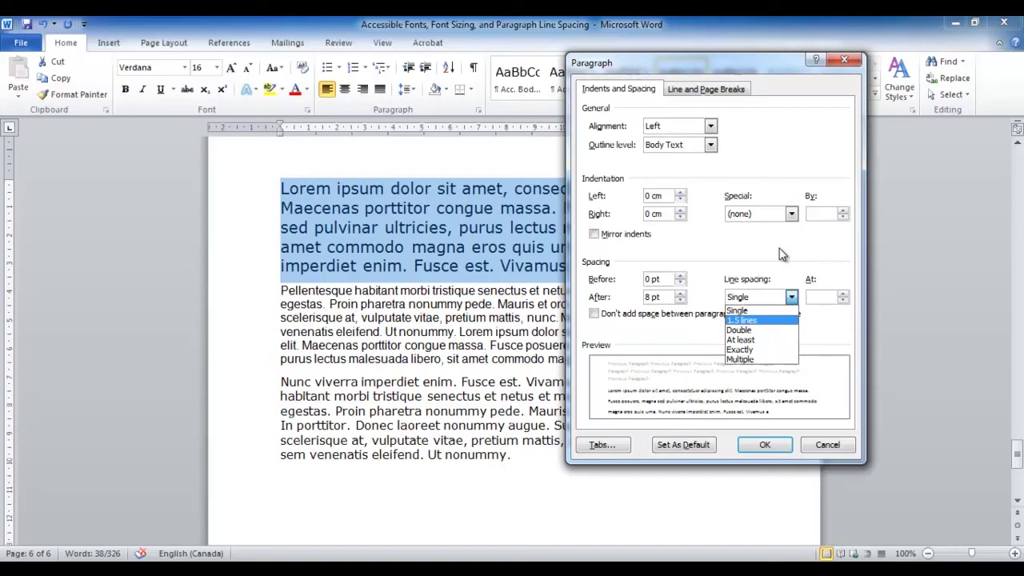
left_click(784, 321)
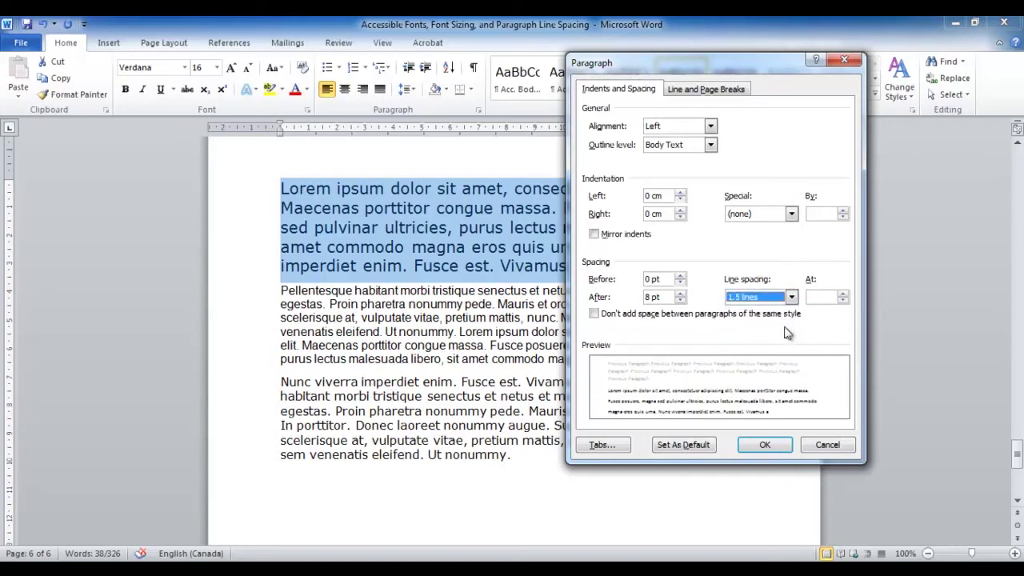
left_click_drag(745, 72, 960, 96)
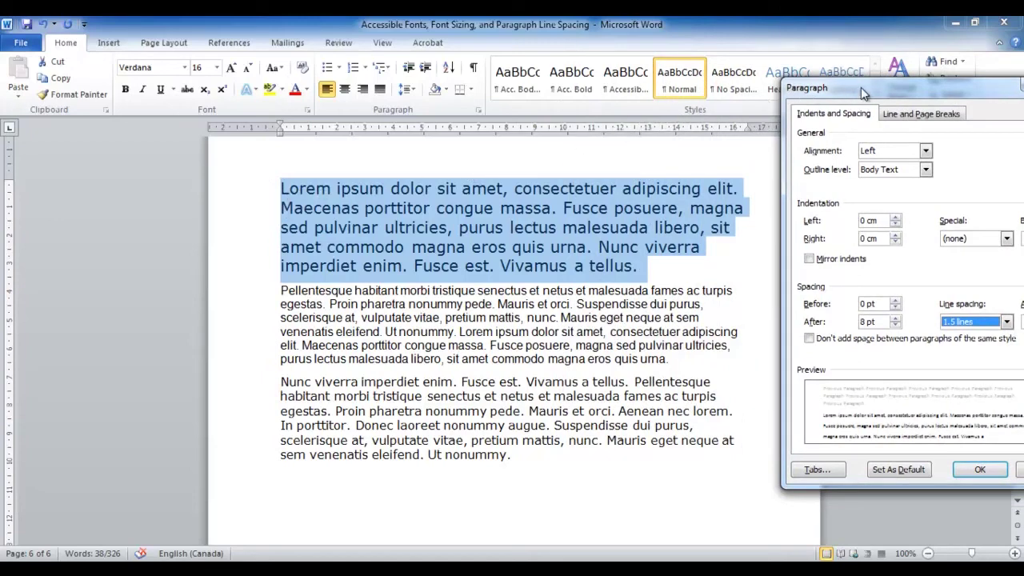
left_click_drag(861, 88, 931, 117)
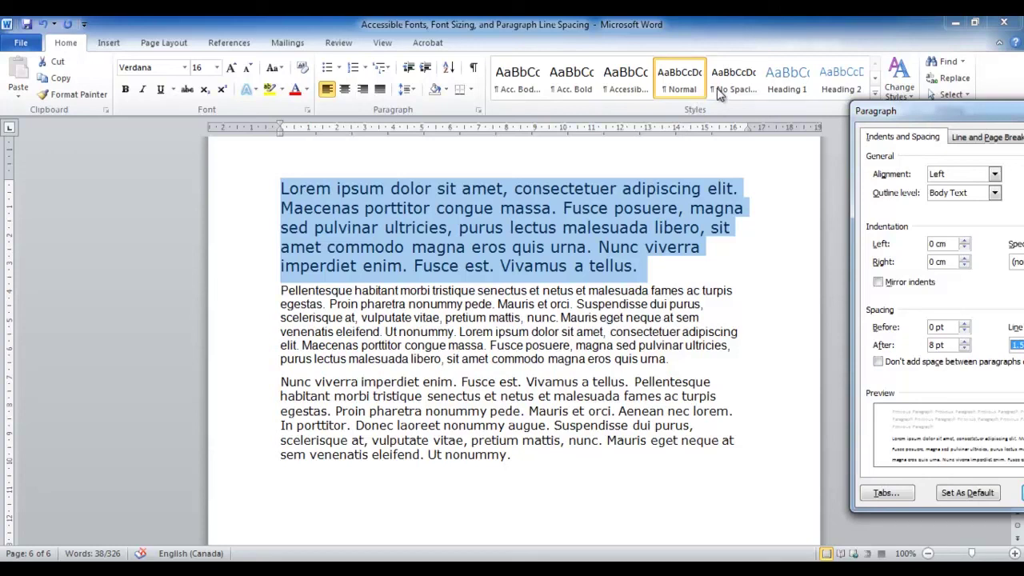
left_click_drag(911, 112, 567, 56)
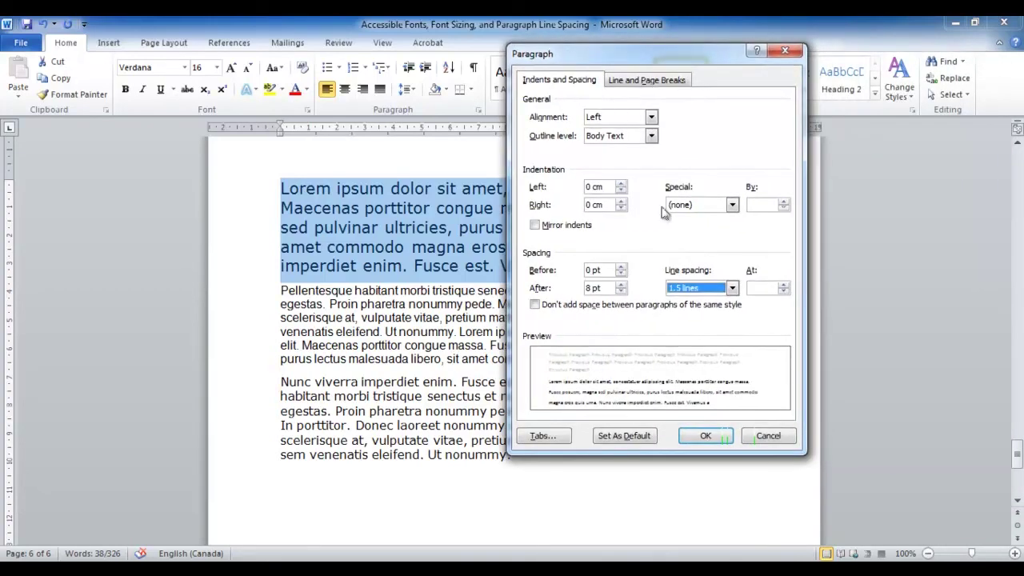
left_click(718, 435)
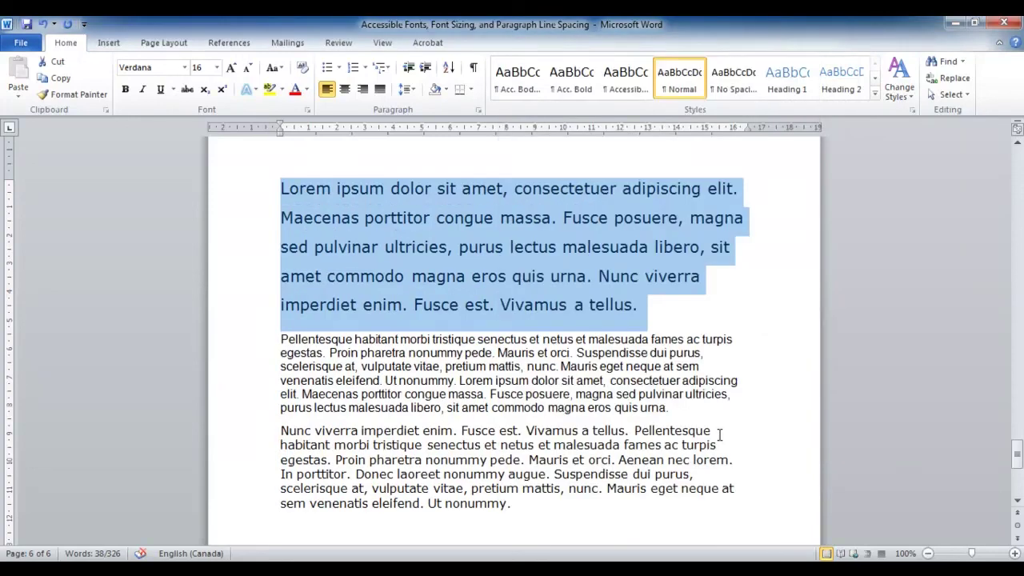
left_click(699, 392)
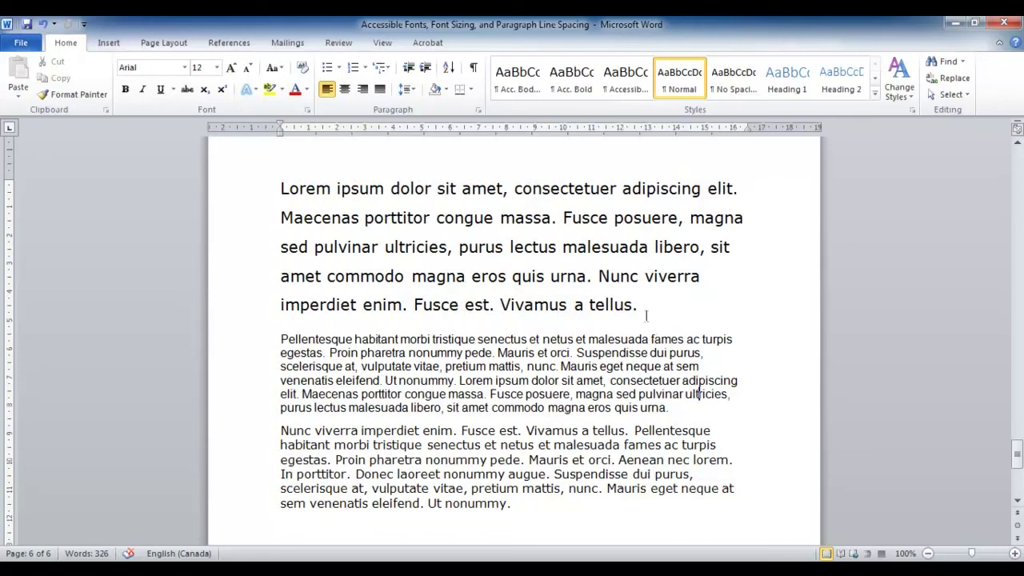
Set the line spacing of the second sample paragraph, starting with "Pellentesque habitant", to 1.5 lines.
left_click(669, 407)
left_click_drag(669, 408, 295, 340)
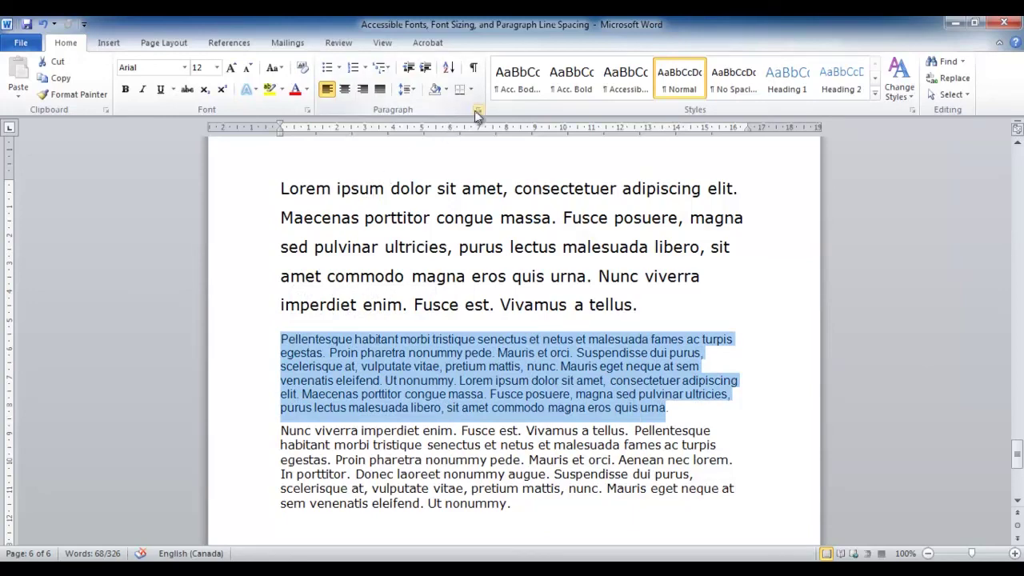
left_click(477, 112)
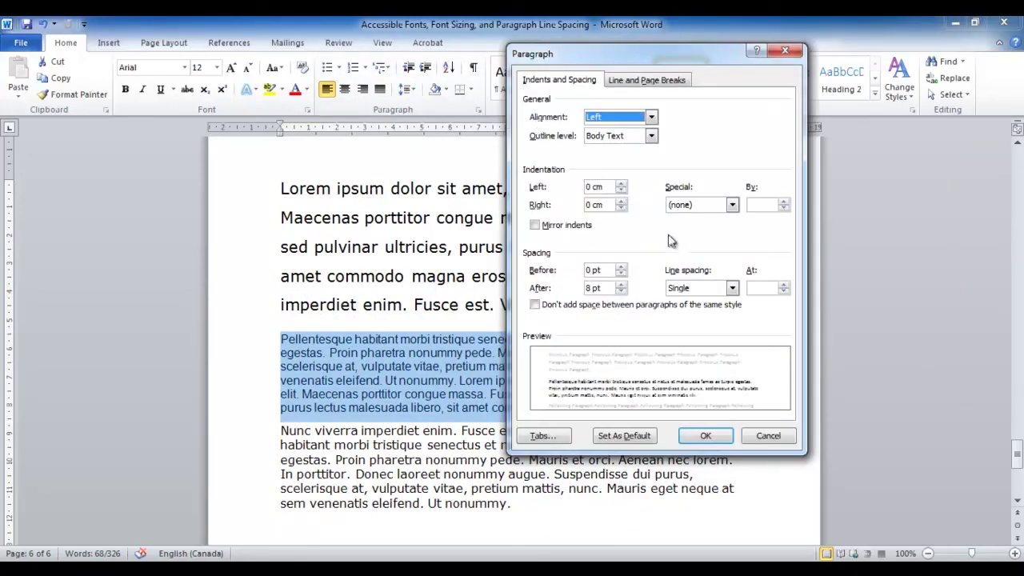
left_click(710, 290)
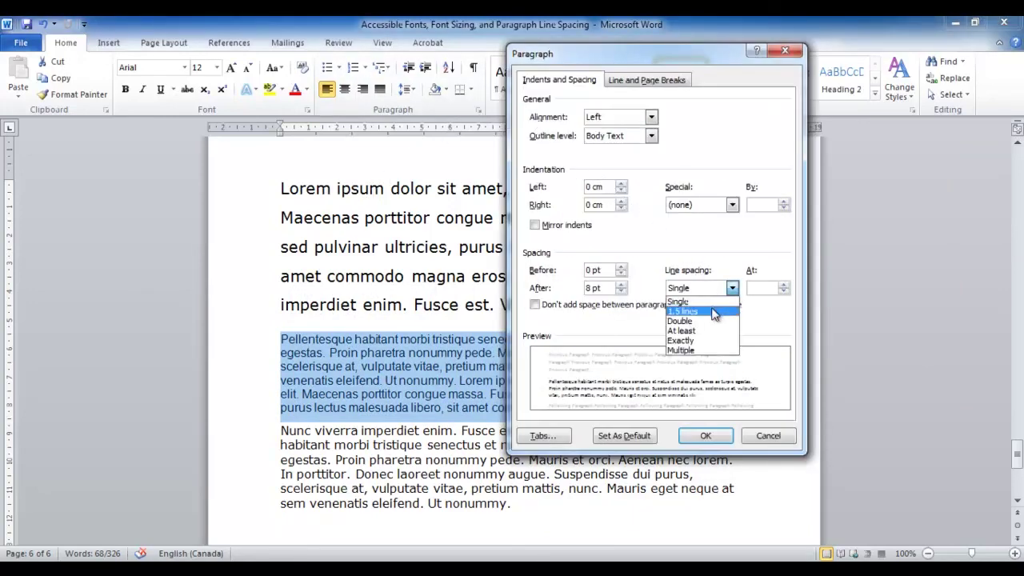
left_click(715, 312)
left_click(730, 434)
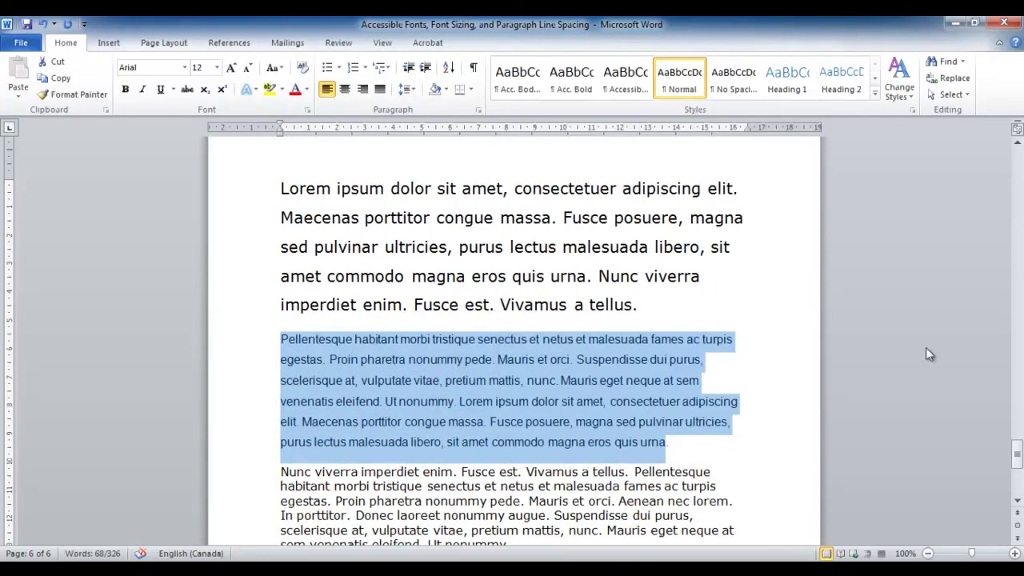
left_click_drag(1016, 445, 1017, 457)
left_click(960, 432)
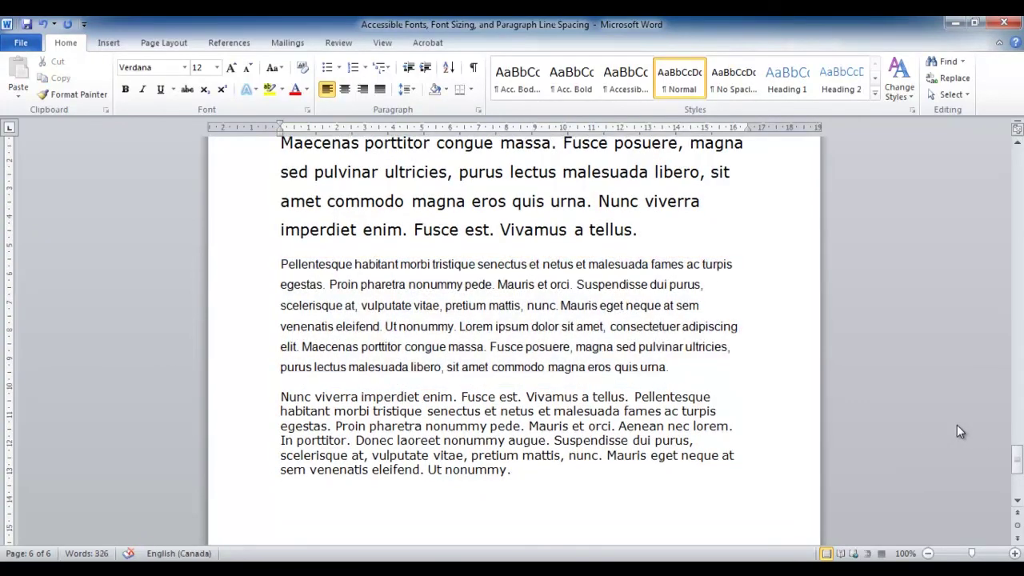